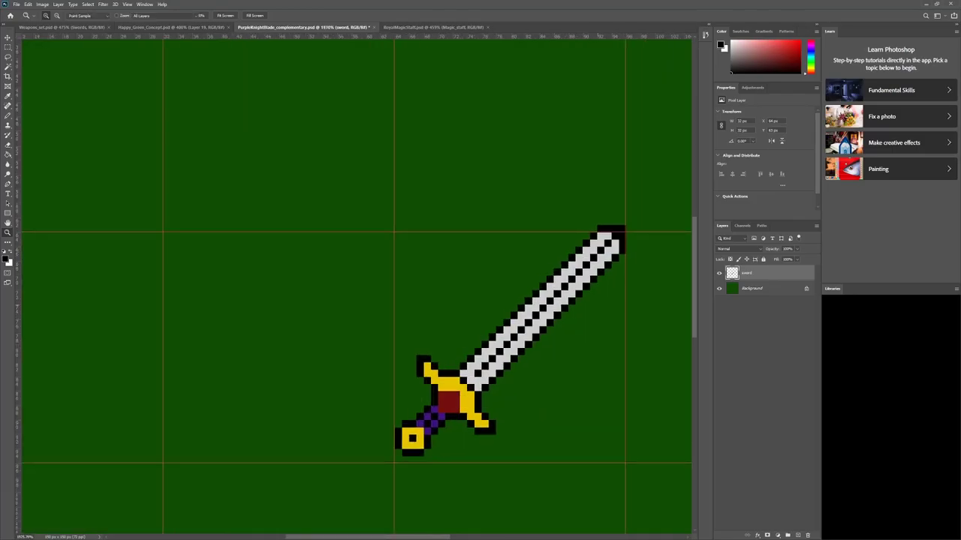
# Sample the sword grip's purple and paint a dark purple palette swatch beside the pommel.
pyautogui.click(435, 412)
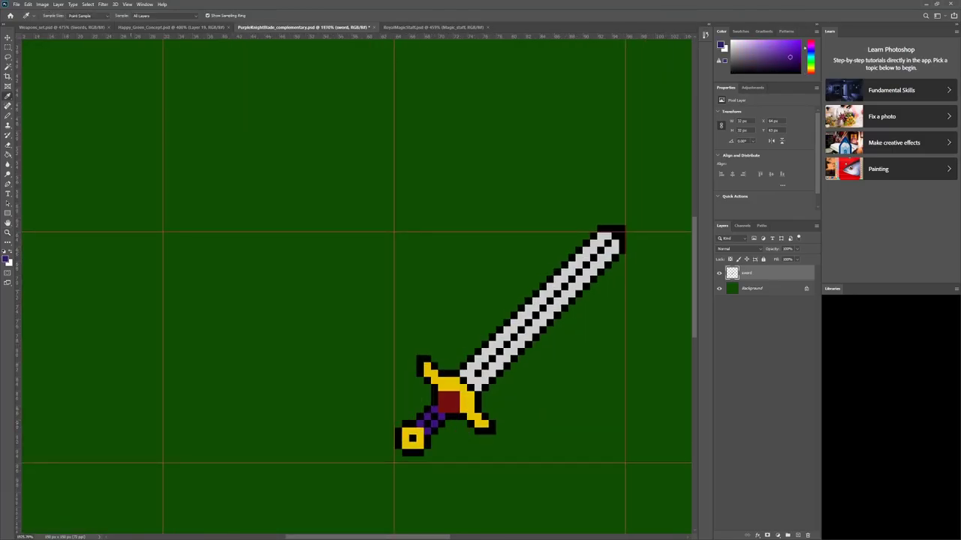
pyautogui.press('b')
pyautogui.press('i')
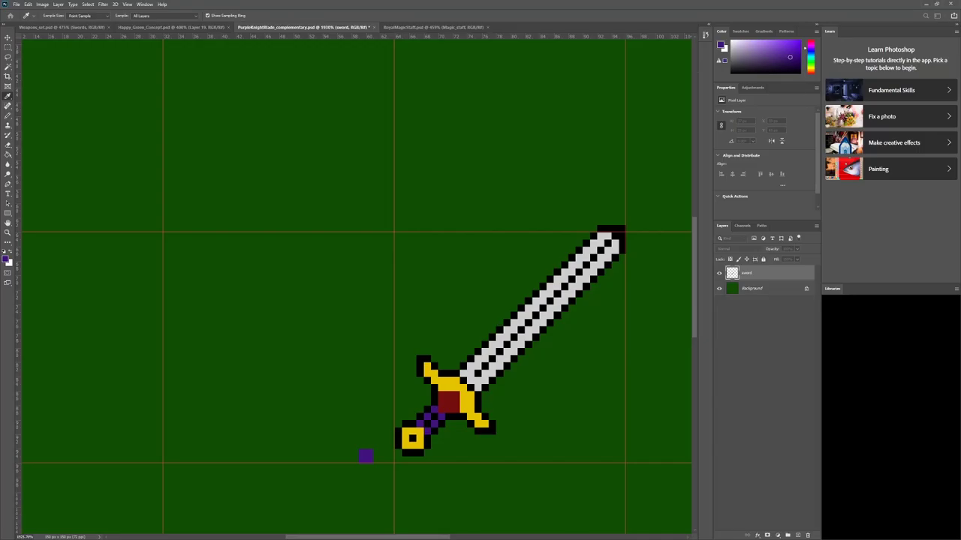
# Choose a lighter purple, paint it over the grip's black centre pixels and fill the blade's upper half with it.
pyautogui.press('Return')
pyautogui.press('b')
pyautogui.moveTo(434, 417); pyautogui.dragTo(427, 424)
pyautogui.press('g')
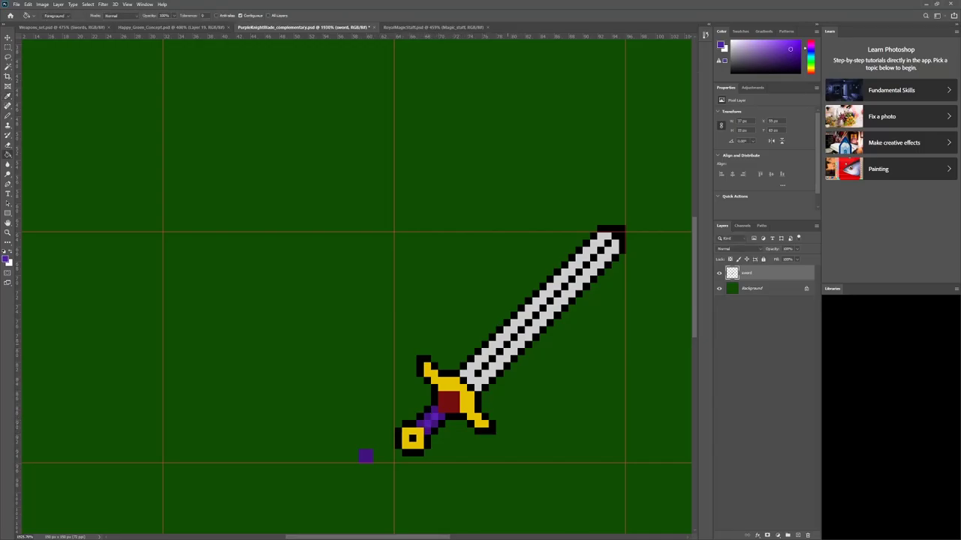
pyautogui.click(486, 373)
# Sample the grip's dark purple, draw it along the blade's black centre line and fill the blade's lower half.
pyautogui.press('b')
pyautogui.press('i')
pyautogui.click(440, 418)
pyautogui.press('b')
pyautogui.click(478, 373)
pyautogui.keyDown('shift'); pyautogui.click(615, 236); pyautogui.keyUp('shift')
pyautogui.press('g')
pyautogui.click(600, 258)
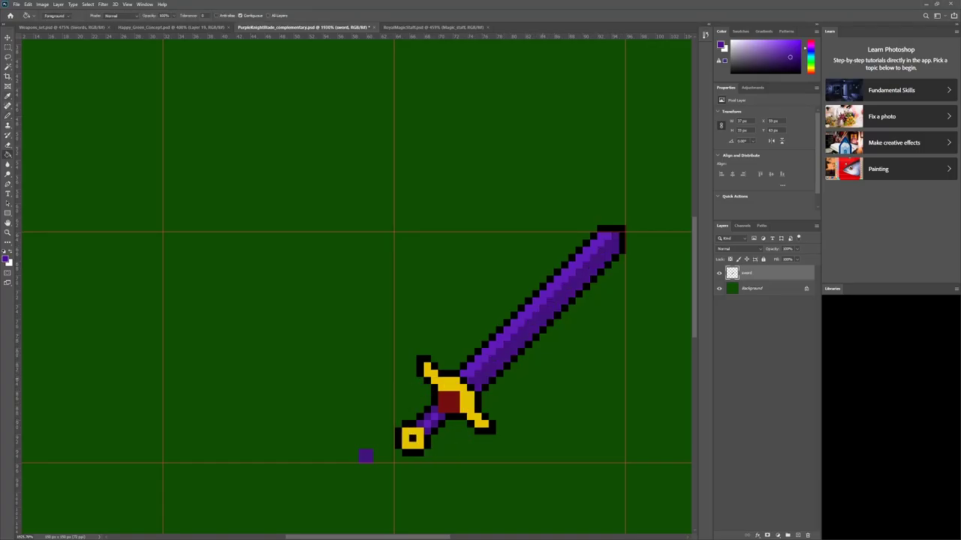
# Add a lighter purple swatch above the dark one and draw a line of it down the blade's centre.
pyautogui.press('i')
pyautogui.click(434, 417)
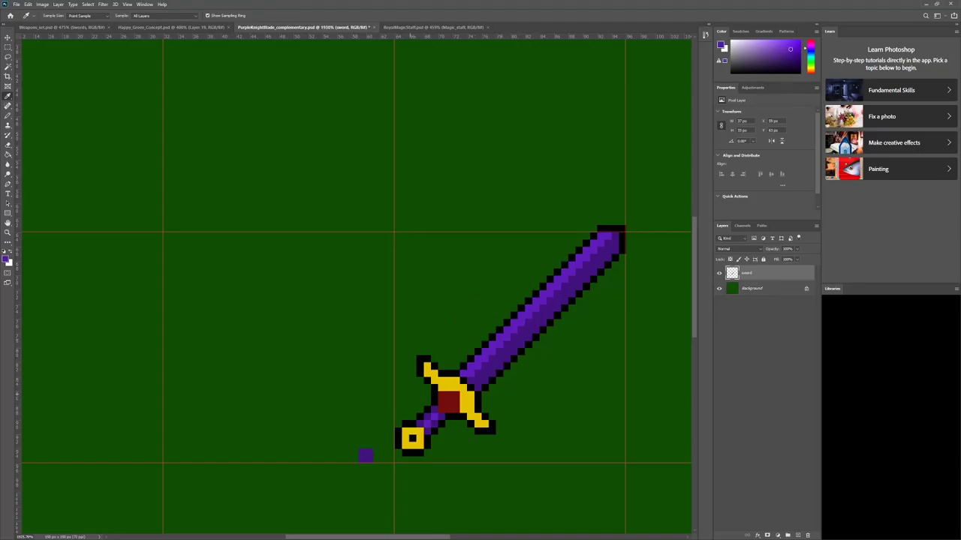
pyautogui.press('b')
pyautogui.moveTo(362, 445); pyautogui.dragTo(362, 438)
pyautogui.click(471, 380)
pyautogui.keyDown('shift'); pyautogui.click(615, 236); pyautogui.keyUp('shift')
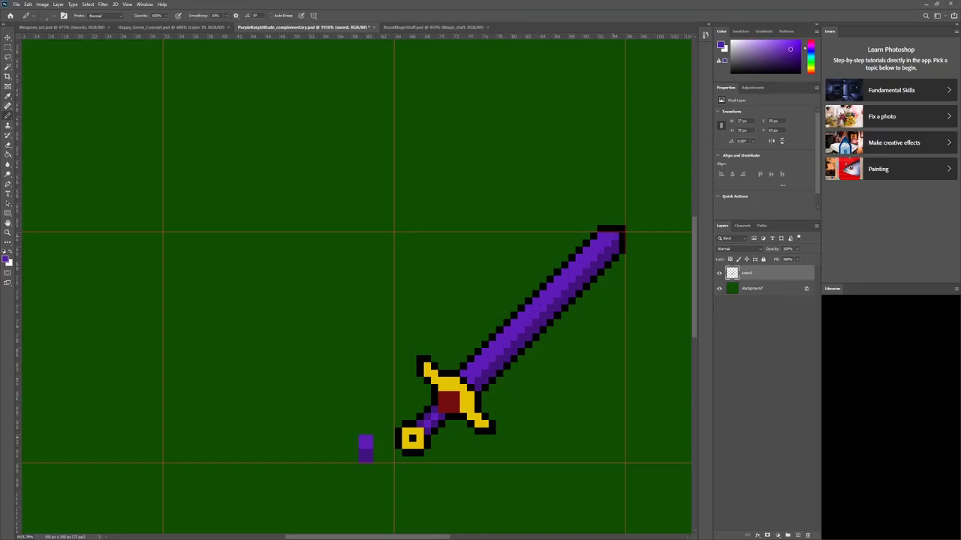
pyautogui.scroll(3, 480, 405)
pyautogui.scroll(-2, 421, 466)
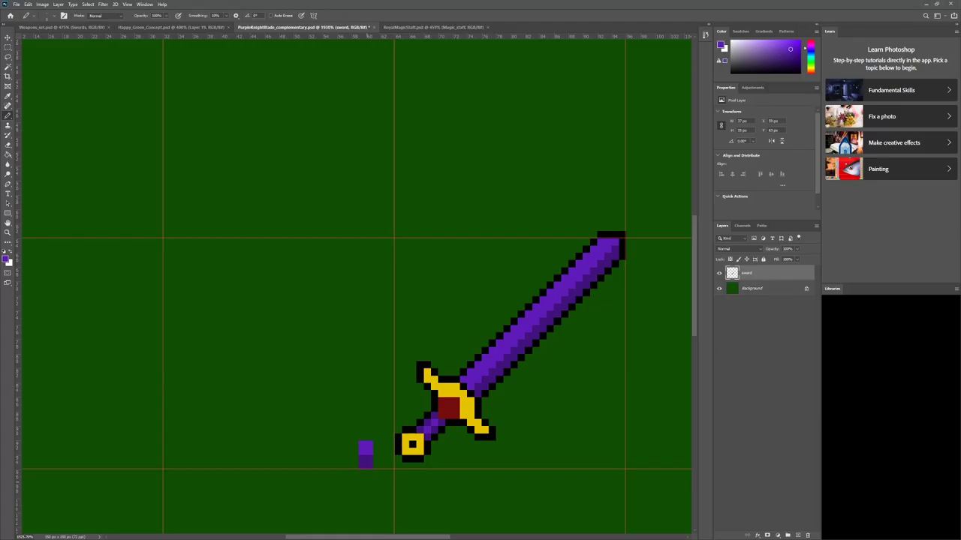
# Choose a pale purple and paint three highlight patches at the blade's tip, middle and base.
pyautogui.press('i')
pyautogui.click(600, 267)
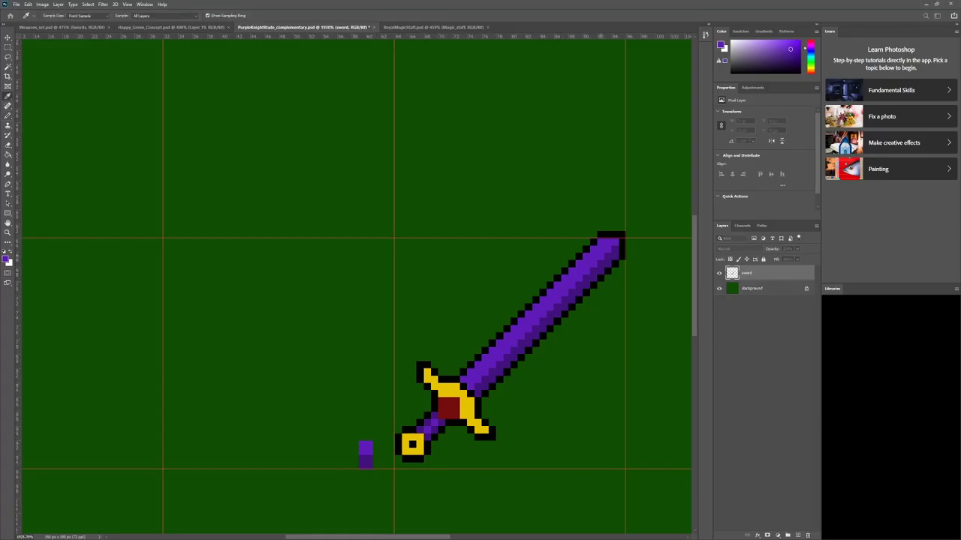
pyautogui.click(771, 45)
pyautogui.press('b')
pyautogui.click(600, 249)
pyautogui.hotkey('ctrl', 'z')
pyautogui.click(600, 243)
pyautogui.click(601, 249)
pyautogui.moveTo(593, 250); pyautogui.dragTo(586, 269)
pyautogui.moveTo(550, 292); pyautogui.dragTo(543, 313)
pyautogui.moveTo(499, 343); pyautogui.dragTo(485, 371)
# Paint a pale yellow swatch and pommel highlight, and touch up the pommel with sampled yellow.
pyautogui.moveTo(348, 424); pyautogui.dragTo(407, 439)
pyautogui.press('i')
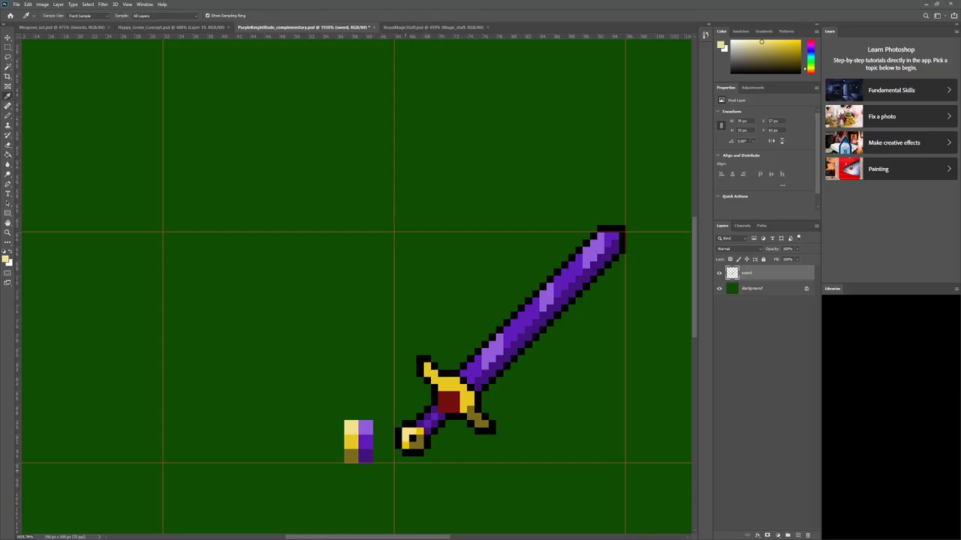
pyautogui.click(406, 446)
pyautogui.press('b')
pyautogui.click(413, 445)
pyautogui.scroll(1, 413, 444)
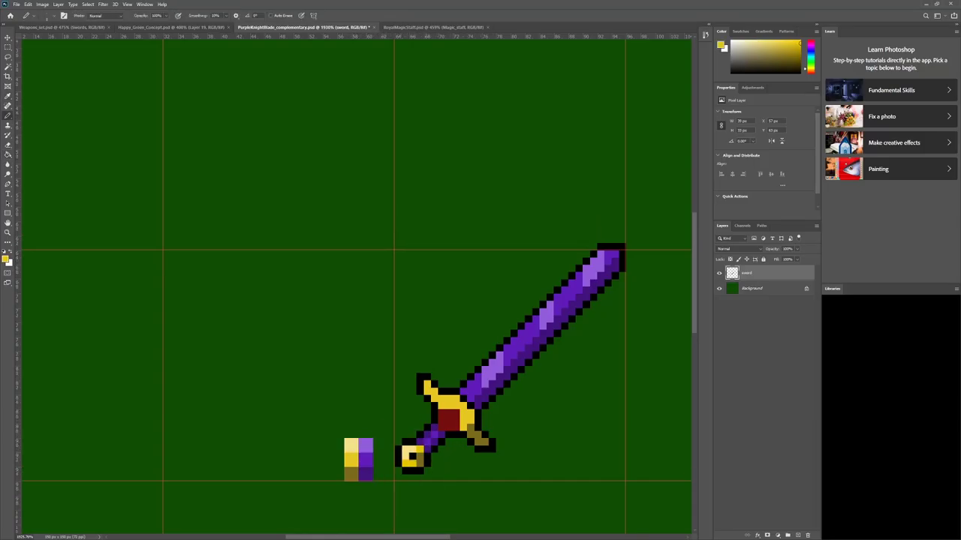
# Recolour the pommel's highlight and the pale yellow palette swatch to near-white.
pyautogui.press('i')
pyautogui.click(351, 445)
pyautogui.press('b')
pyautogui.moveTo(347, 435); pyautogui.dragTo(347, 428)
pyautogui.hotkey('ctrl', 'z')
pyautogui.press('i')
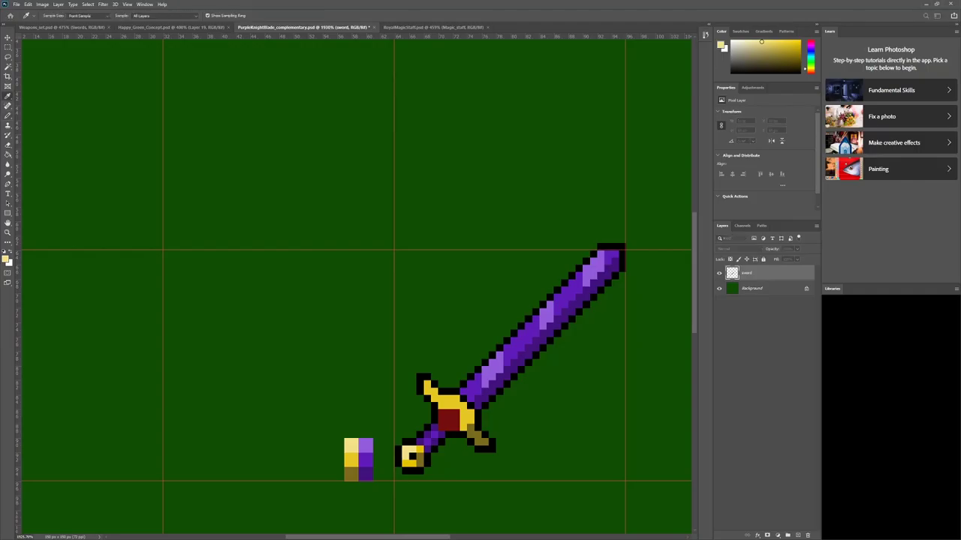
pyautogui.press('Return')
pyautogui.click(406, 450)
pyautogui.moveTo(412, 449); pyautogui.dragTo(406, 457)
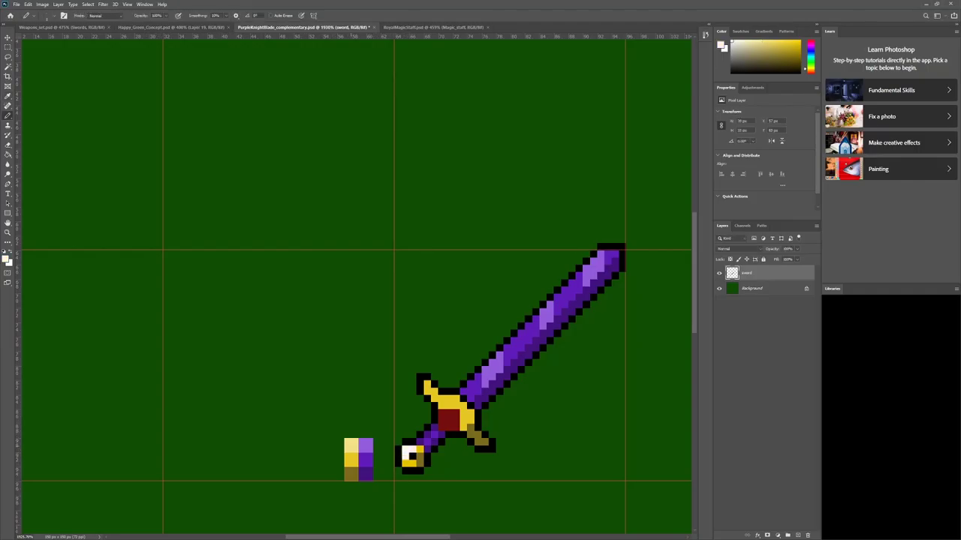
pyautogui.moveTo(348, 442); pyautogui.dragTo(355, 449)
# Paint near-white highlight pixels along the upper edge of the crossguard and its upper arm.
pyautogui.scroll(1, 351, 448)
pyautogui.click(427, 405)
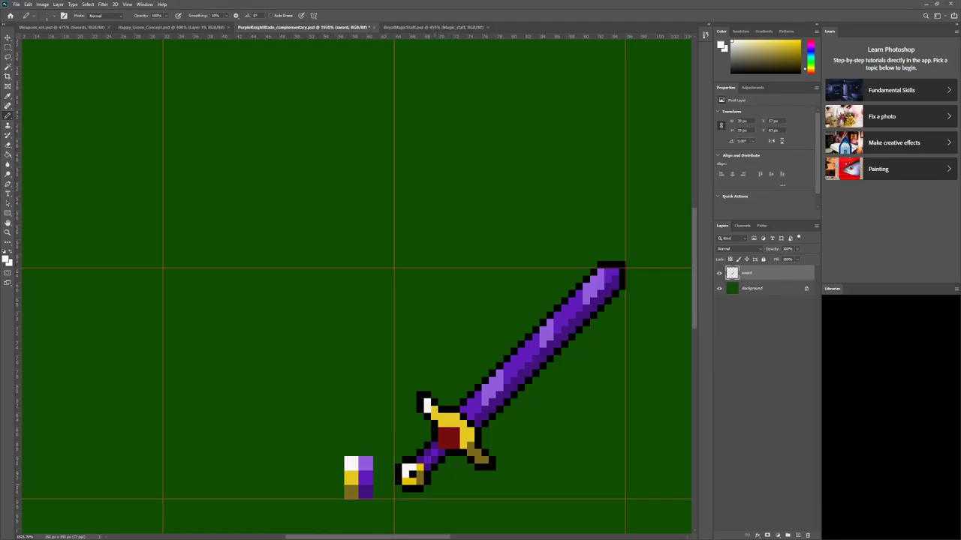
pyautogui.press('e')
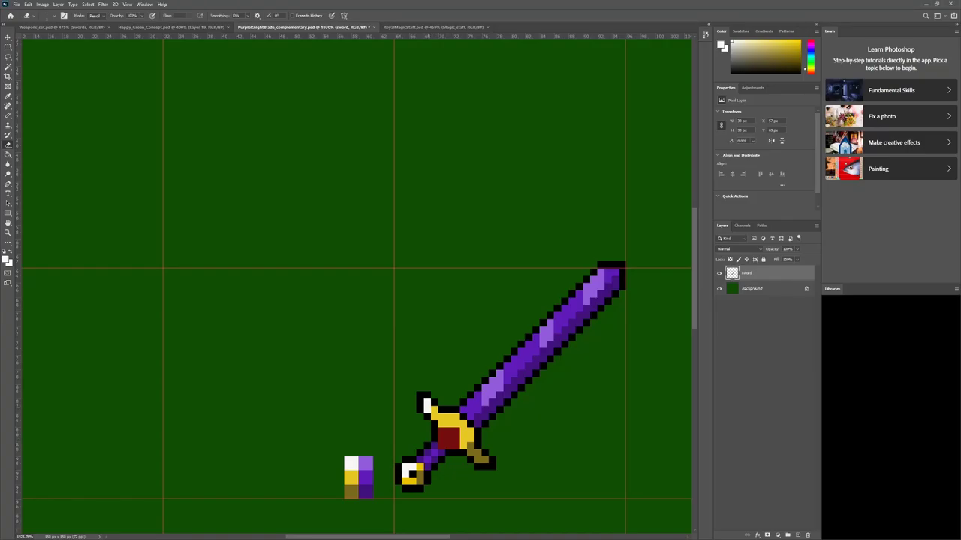
pyautogui.hotkey('ctrl', 'z')
pyautogui.hotkey('ctrl', 'z')
pyautogui.press('b')
pyautogui.moveTo(456, 416)
pyautogui.mouseDown()
pyautogui.moveTo(441, 417)
pyautogui.moveTo(435, 403)
pyautogui.mouseUp()
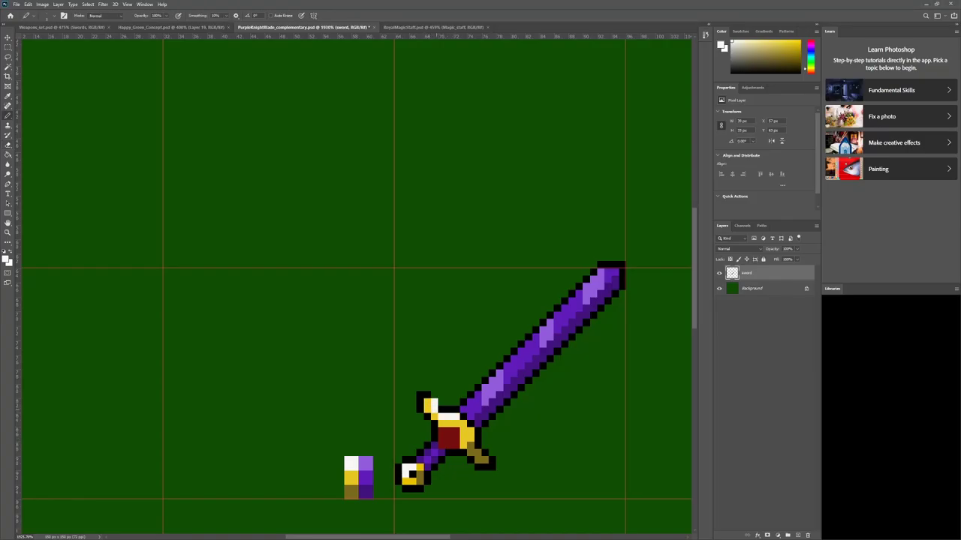
# Trim the crossguard's near-white highlight by painting sampled yellow pixels along its upper arm.
pyautogui.scroll(1, 443, 428)
pyautogui.keyDown('alt'); pyautogui.click(451, 450); pyautogui.keyUp('alt')
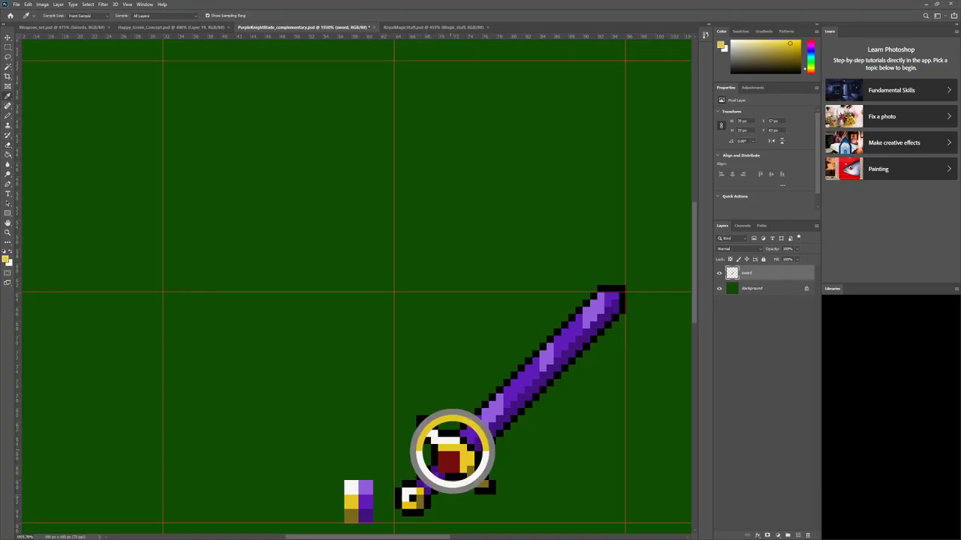
pyautogui.moveTo(434, 440); pyautogui.dragTo(427, 433)
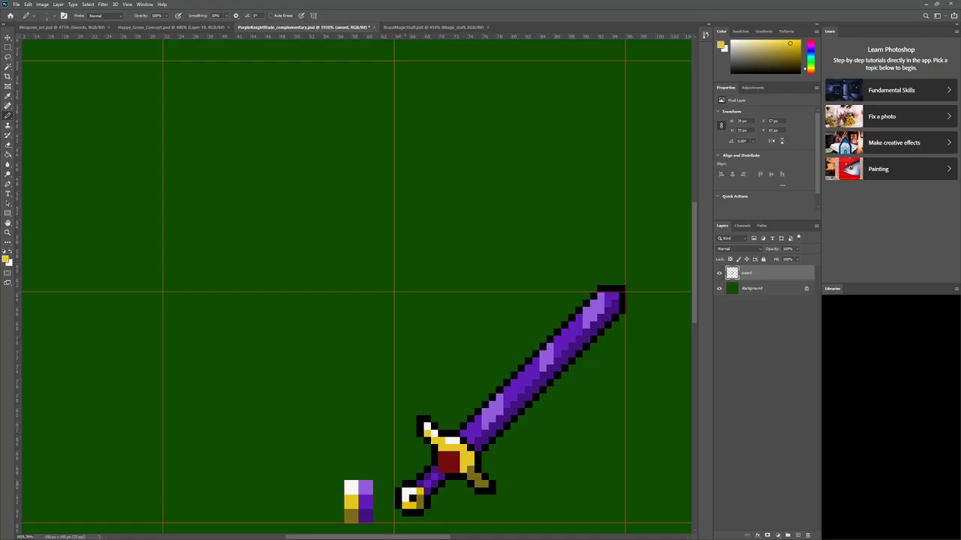
pyautogui.scroll(-1, 435, 439)
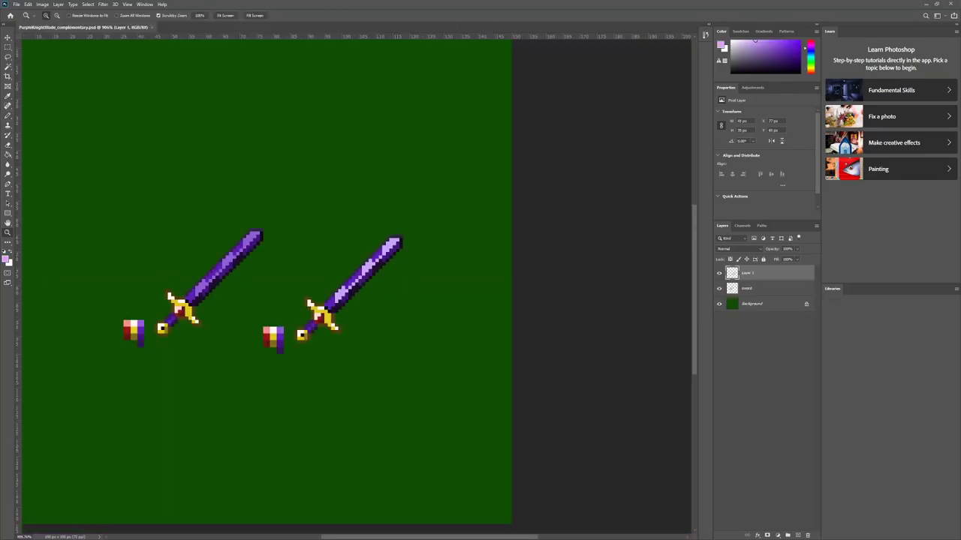
# Paint over the white highlights on the right sword's crossguard with yellow, and fill the guard with a brighter yellow.
pyautogui.scroll(5, 277, 406)
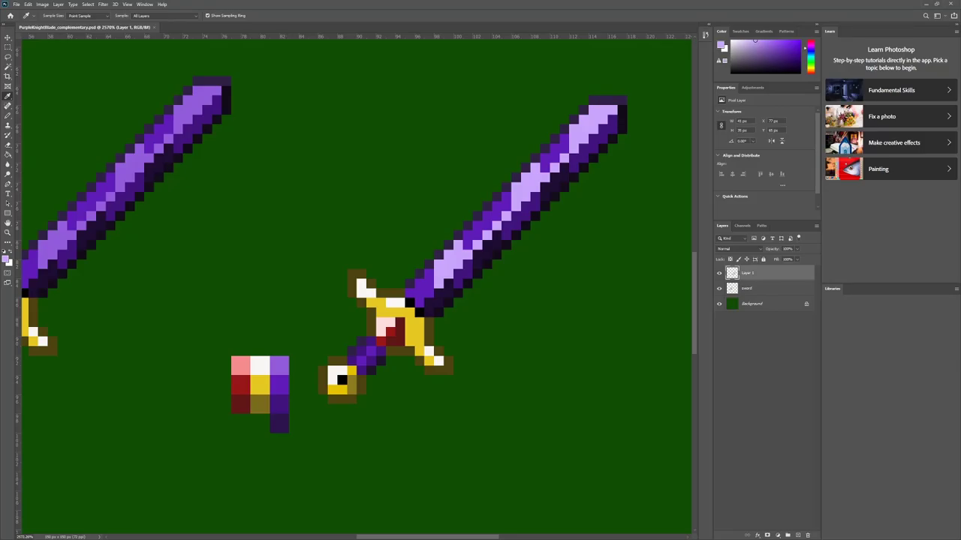
pyautogui.keyDown('alt'); pyautogui.click(418, 335); pyautogui.keyUp('alt')
pyautogui.moveTo(429, 350); pyautogui.dragTo(438, 360)
pyautogui.moveTo(400, 303); pyautogui.dragTo(361, 284)
pyautogui.press('alt')
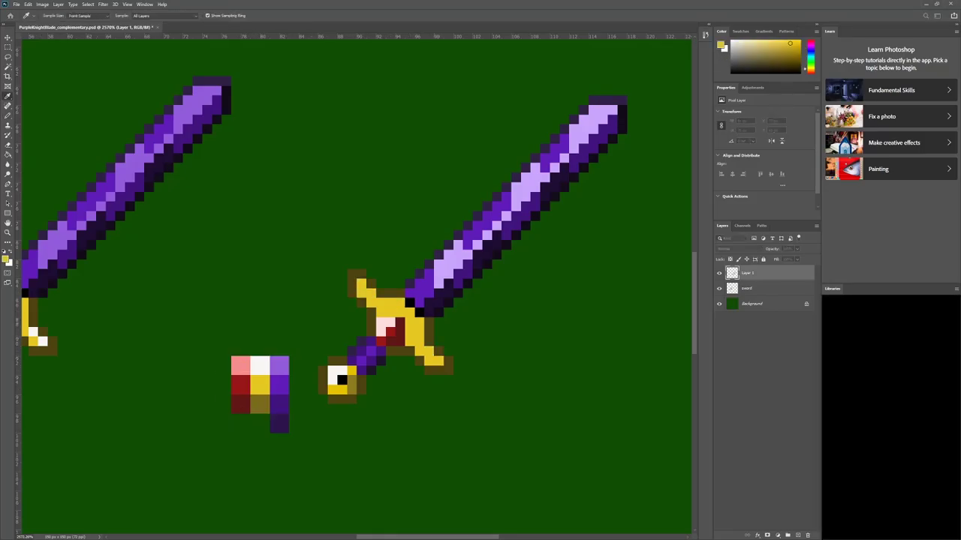
pyautogui.press('Return')
pyautogui.click(414, 331)
# Try near-white highlight pixels on the upper arm of the right sword's crossguard.
pyautogui.keyDown('alt'); pyautogui.click(334, 373); pyautogui.keyUp('alt')
pyautogui.click(6, 258)
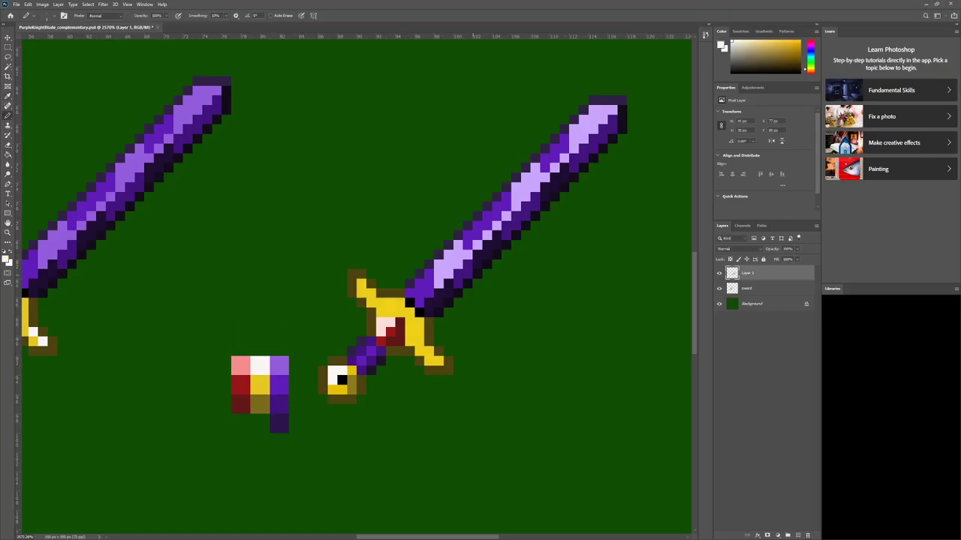
pyautogui.click(361, 283)
pyautogui.click(371, 294)
pyautogui.click(373, 303)
pyautogui.click(361, 294)
pyautogui.hotkey('ctrl', 'z')
pyautogui.hotkey('ctrl', 'z')
pyautogui.hotkey('ctrl', 'z')
pyautogui.hotkey('ctrl', 'z')
# Repaint the yellow pixels of the right sword's pommel in the crossguard's brighter yellow.
pyautogui.keyDown('alt'); pyautogui.click(415, 330); pyautogui.keyUp('alt')
pyautogui.moveTo(333, 389); pyautogui.dragTo(342, 390)
pyautogui.click(351, 371)
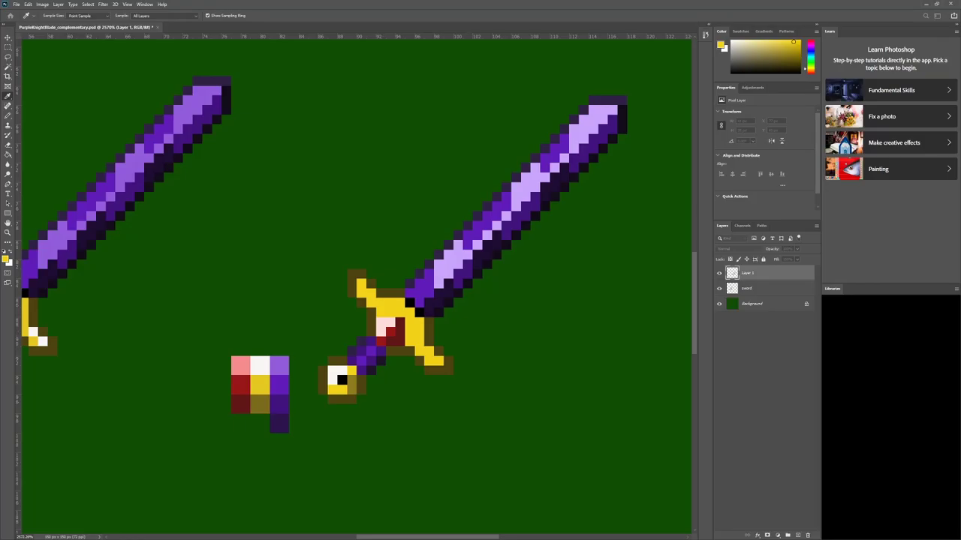
# Recolour the right sword's pommel highlight and the white palette swatch to a warm off-white.
pyautogui.press('b')
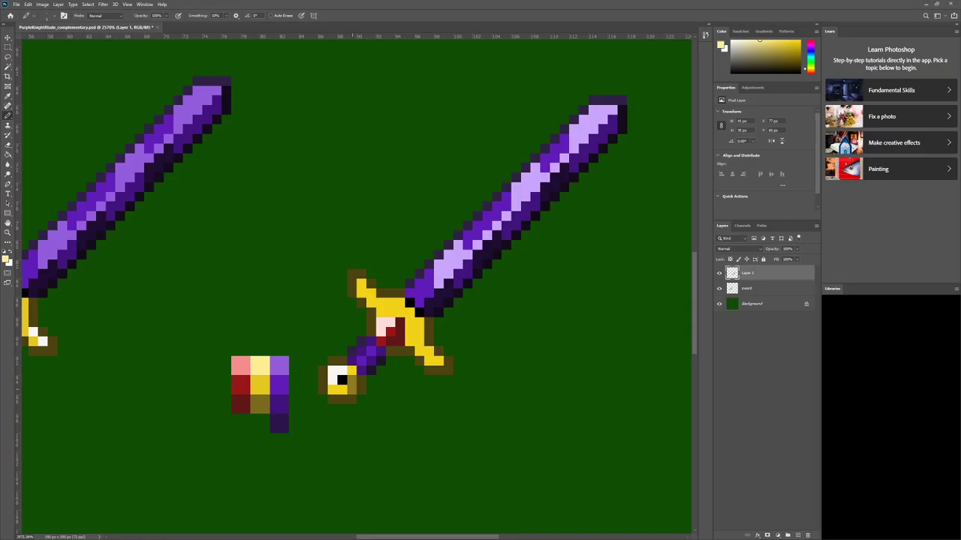
pyautogui.press('alt')
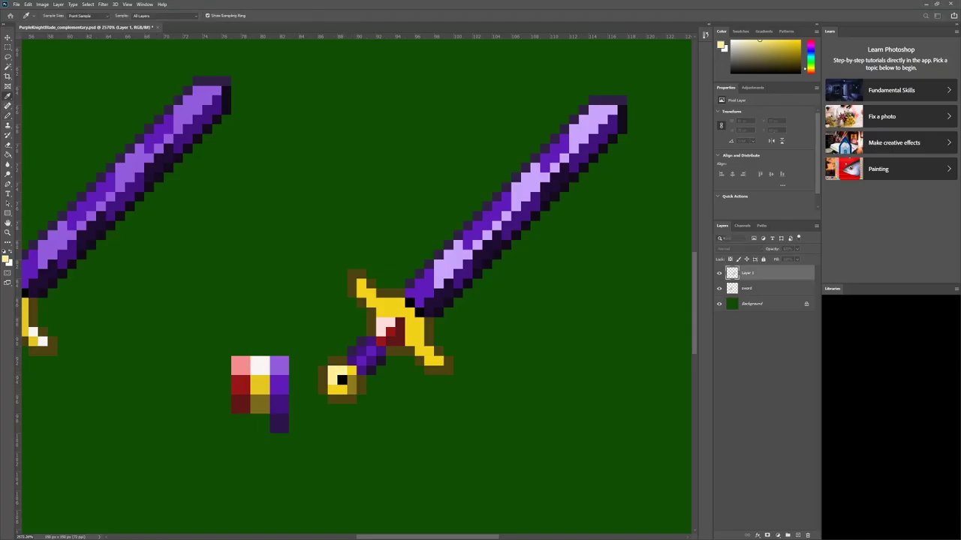
pyautogui.press('Return')
pyautogui.moveTo(333, 380); pyautogui.dragTo(342, 371)
pyautogui.click(6, 259)
pyautogui.press('Return')
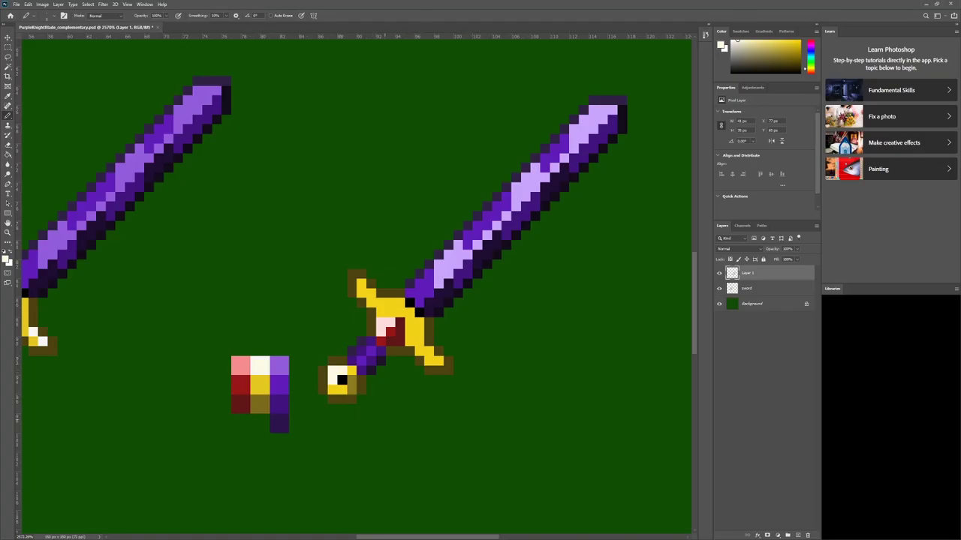
# Try to recolour the black pixels where the right sword's crossguard meets the blade.
pyautogui.moveTo(419, 313); pyautogui.dragTo(410, 303)
pyautogui.press('o')
pyautogui.press('i')
pyautogui.click(415, 318)
pyautogui.press('b')
pyautogui.click(420, 302)
pyautogui.hotkey('ctrl', 'z')
pyautogui.hotkey('ctrl', 'z')
pyautogui.hotkey('ctrl', 'z')
pyautogui.hotkey('ctrl', 'z')
# Recolour the black pixels between the right sword's crossguard and blade with the guard's brown outline colour.
pyautogui.press('i')
pyautogui.click(429, 323)
pyautogui.press('b')
pyautogui.click(409, 303)
# Paint warm off-white highlights along the right crossguard's upper edge and trim them with sampled yellow.
pyautogui.keyDown('alt'); pyautogui.click(260, 366); pyautogui.keyUp('alt')
pyautogui.moveTo(361, 274)
pyautogui.mouseDown()
pyautogui.moveTo(352, 274)
pyautogui.moveTo(371, 284)
pyautogui.moveTo(361, 294)
pyautogui.moveTo(401, 302)
pyautogui.moveTo(420, 322)
pyautogui.mouseUp()
pyautogui.hotkey('ctrl', 'z')
pyautogui.hotkey('ctrl', 'z')
pyautogui.hotkey('ctrl', 'z')
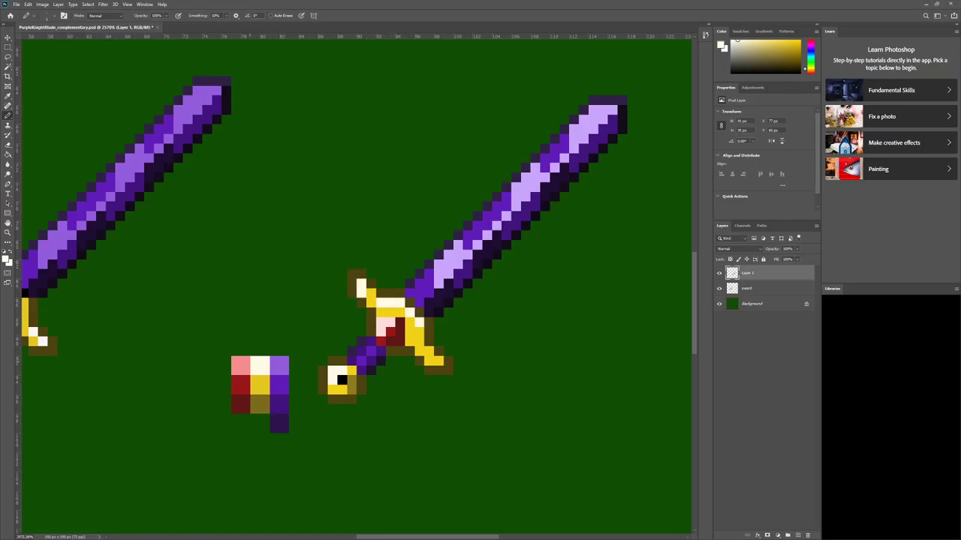
pyautogui.keyDown('alt'); pyautogui.click(382, 308); pyautogui.keyUp('alt')
pyautogui.moveTo(371, 313); pyautogui.dragTo(382, 302)
# Try widening the lavender highlight across the upper part of the right sword's blade.
pyautogui.keyDown('alt'); pyautogui.click(603, 117); pyautogui.keyUp('alt')
pyautogui.moveTo(613, 120)
pyautogui.mouseDown()
pyautogui.moveTo(583, 158)
pyautogui.moveTo(545, 169)
pyautogui.mouseUp()
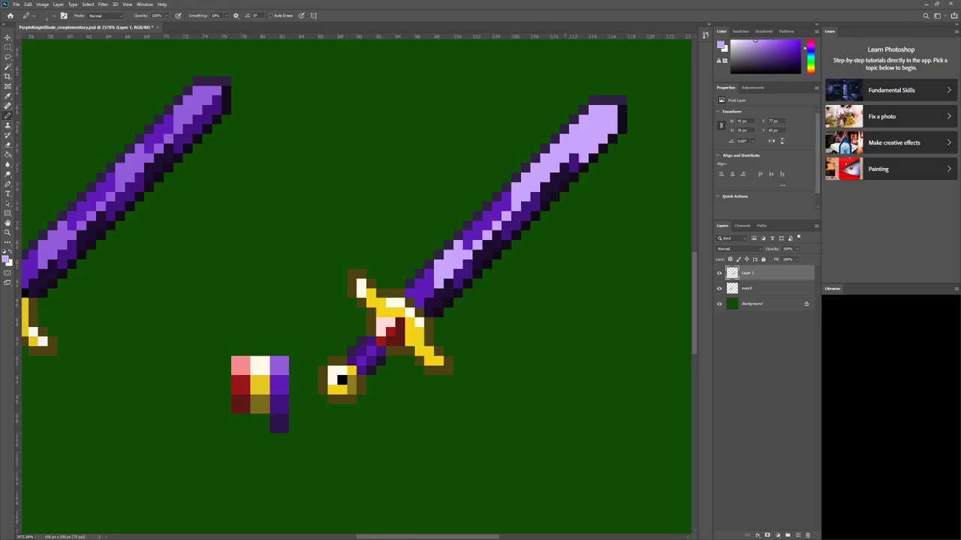
pyautogui.press('z')
pyautogui.moveTo(455, 339); pyautogui.dragTo(383, 339)
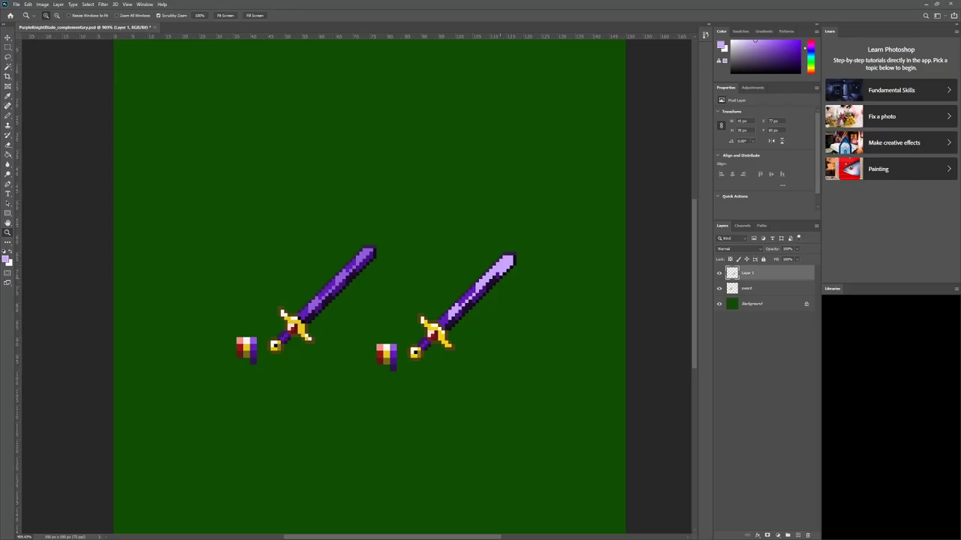
pyautogui.moveTo(505, 279); pyautogui.dragTo(558, 300)
pyautogui.hotkey('ctrl', 'z')
pyautogui.hotkey('ctrl', 'z')
pyautogui.hotkey('ctrl', 'z')
pyautogui.hotkey('ctrl', 'z')
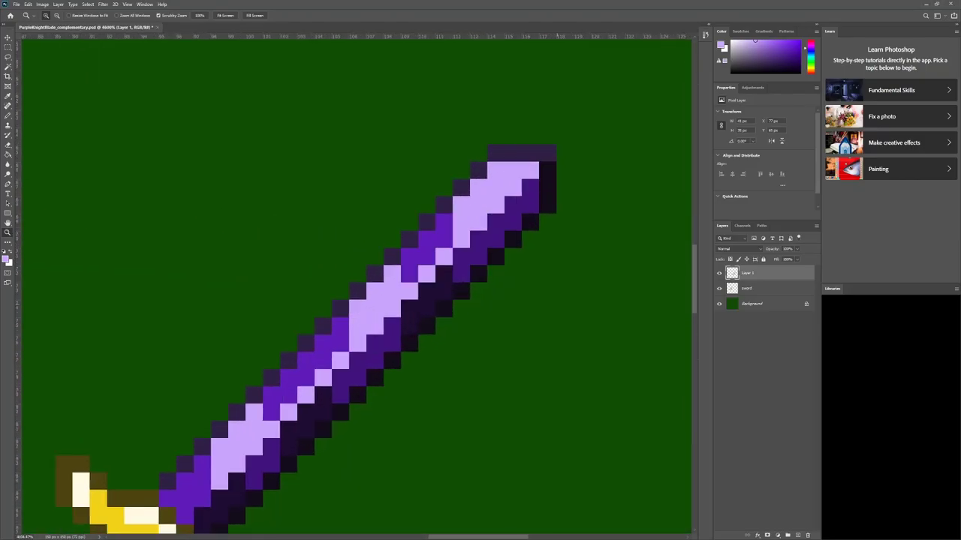
# Paint lavender between the upper and middle highlights of the right sword's blade to join them.
pyautogui.press('b')
pyautogui.moveTo(444, 223); pyautogui.dragTo(410, 273)
pyautogui.press('z')
pyautogui.moveTo(476, 372); pyautogui.dragTo(409, 372)
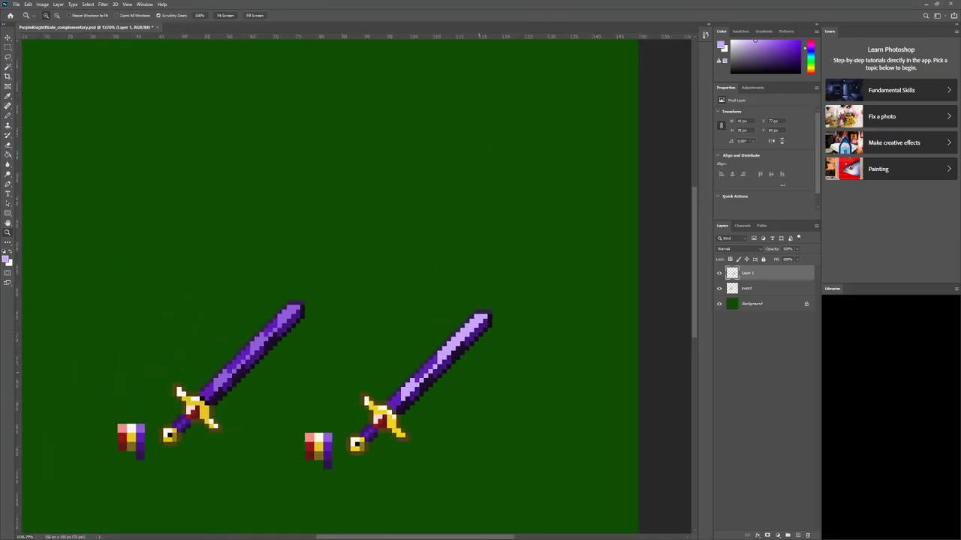
# Try filling the right blade's lavender highlights with near-white.
pyautogui.scroll(-1, 254, 294)
pyautogui.press('i')
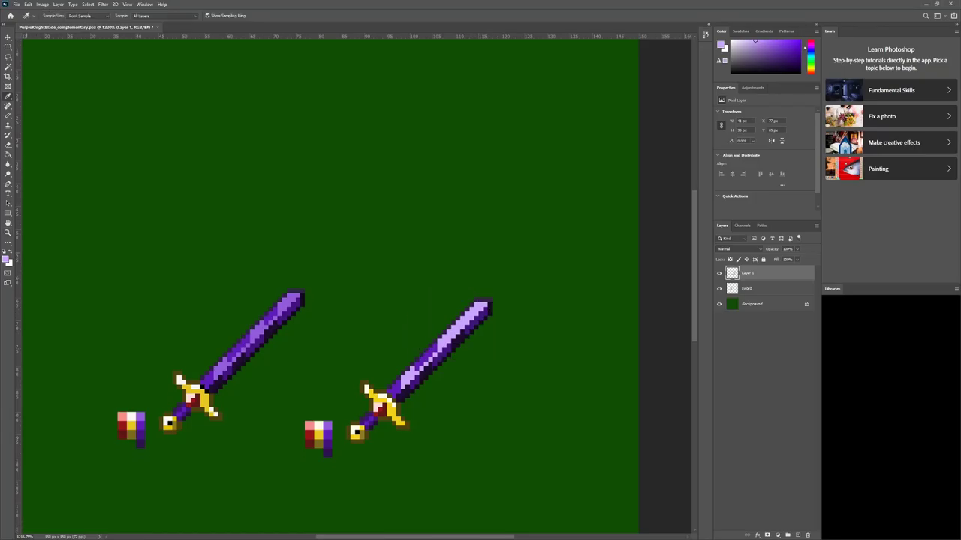
pyautogui.press('Return')
pyautogui.press('g')
pyautogui.click(461, 328)
pyautogui.click(410, 377)
pyautogui.press('b')
pyautogui.moveTo(426, 364); pyautogui.dragTo(436, 355)
pyautogui.scroll(-2, 421, 360)
pyautogui.hotkey('ctrl', 'z')
pyautogui.hotkey('ctrl', 'z')
pyautogui.hotkey('ctrl', 'z')
# Extend the right blade's tip highlight along its lower edge with near-white pixels and fill them with lavender.
pyautogui.click(485, 285)
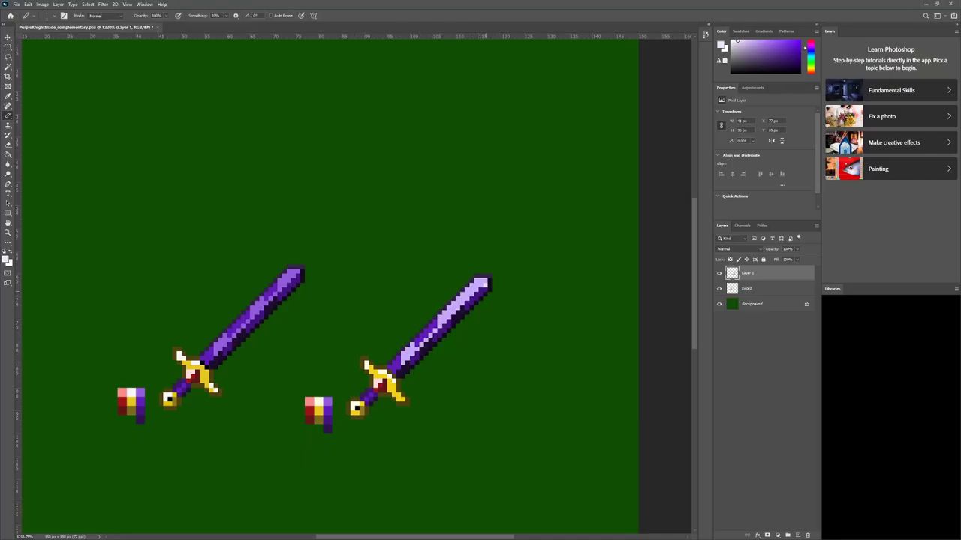
pyautogui.moveTo(485, 290); pyautogui.dragTo(471, 303)
pyautogui.click(467, 306)
pyautogui.scroll(2, 467, 310)
pyautogui.press('i')
pyautogui.click(466, 318)
pyautogui.press('g')
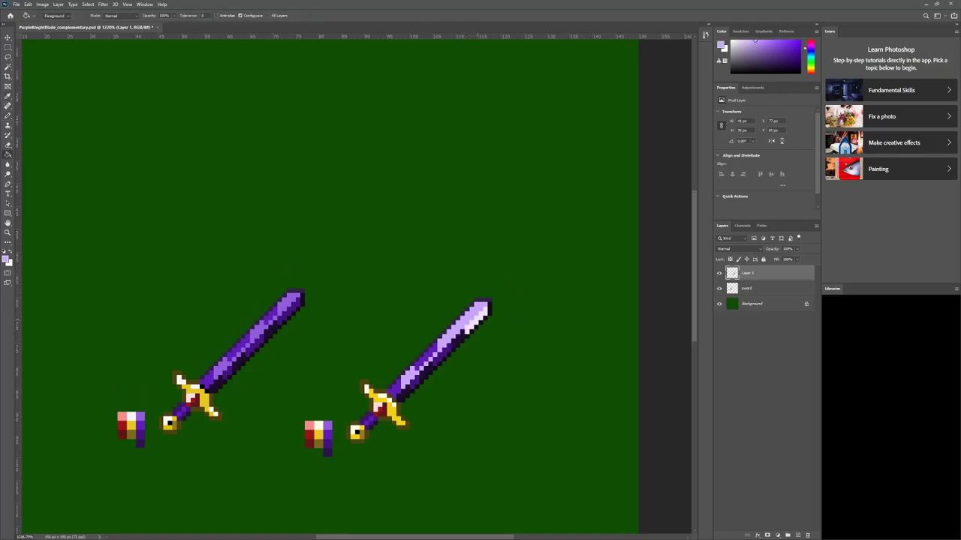
pyautogui.click(476, 323)
# Sample the blade's purple and paint a gap between the upper and middle highlights of the right sword.
pyautogui.scroll(-2, 451, 327)
pyautogui.press('i')
pyautogui.click(437, 333)
pyautogui.press('b')
pyautogui.moveTo(451, 314)
pyautogui.mouseDown()
pyautogui.moveTo(449, 322)
pyautogui.moveTo(462, 300)
pyautogui.moveTo(463, 309)
pyautogui.mouseUp()
# Sample the lavender highlight and add a pixel of it to the right blade's middle highlight.
pyautogui.press('i')
pyautogui.click(468, 305)
pyautogui.press('b')
pyautogui.click(453, 323)
pyautogui.hotkey('ctrl', 'z')
pyautogui.click(449, 322)
pyautogui.scroll(-1, 414, 318)
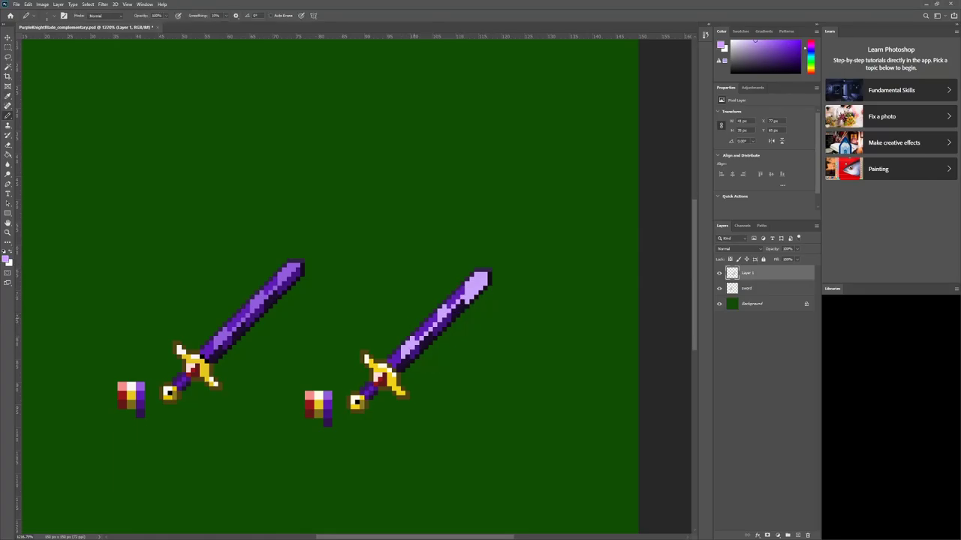
pyautogui.scroll(-1, 458, 315)
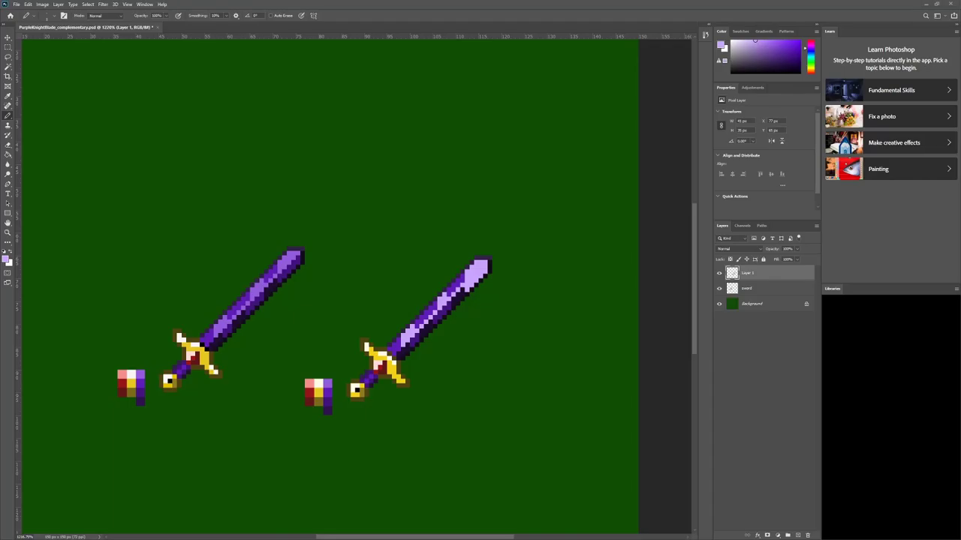
# Sample the blade's purple and fill the lavender highlight at the right sword's tip with it.
pyautogui.press('z')
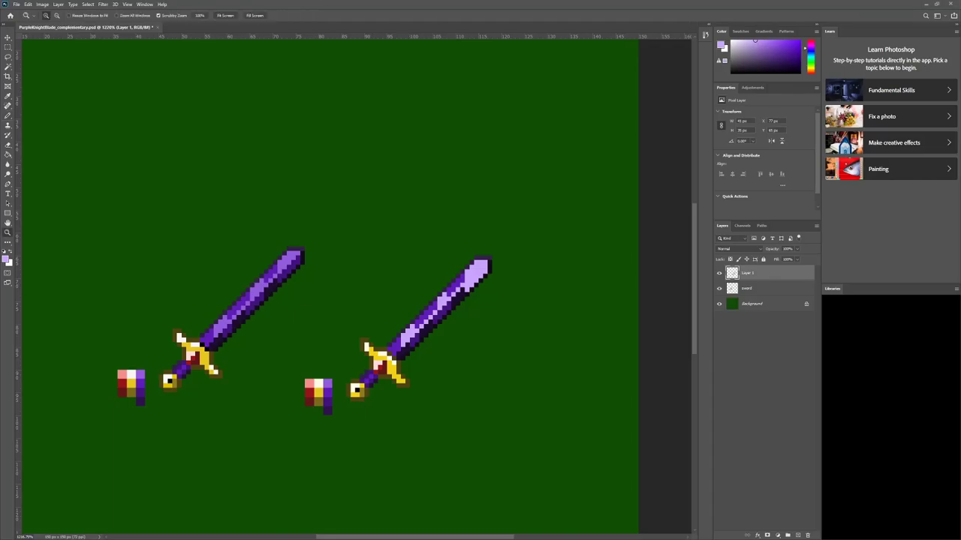
pyautogui.moveTo(450, 313); pyautogui.dragTo(518, 313)
pyautogui.press('i')
pyautogui.click(467, 230)
pyautogui.press('g')
pyautogui.click(501, 213)
# Sample the lavender highlight and draw a diagonal line of it from the right blade's tip down to the middle highlight.
pyautogui.press('i')
pyautogui.click(471, 249)
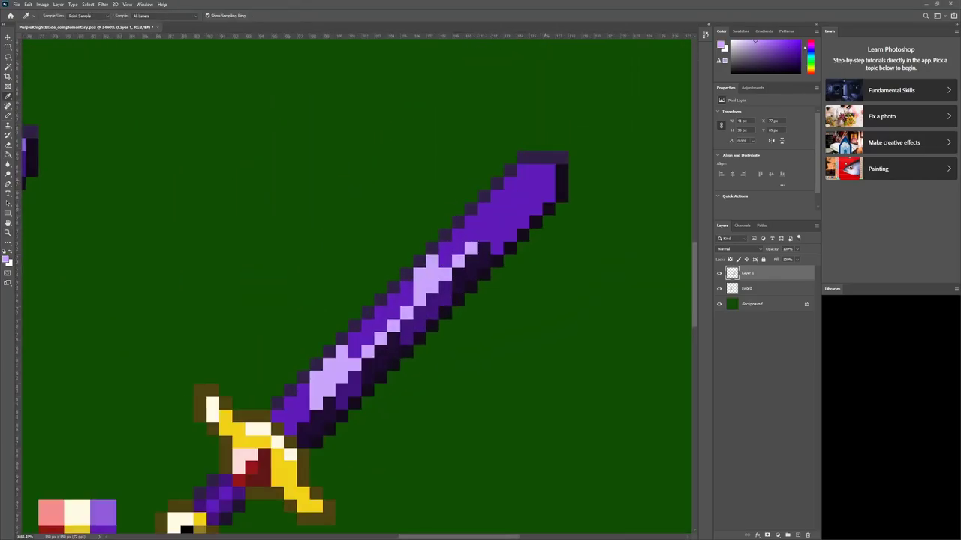
pyautogui.press('b')
pyautogui.click(550, 171)
pyautogui.keyDown('shift'); pyautogui.click(485, 235); pyautogui.keyUp('shift')
# Sample the blade's darker purple and fill the area below the lavender line near the right sword's tip.
pyautogui.press('i')
pyautogui.click(446, 287)
pyautogui.press('g')
pyautogui.click(512, 229)
# Sample the lavender and paint highlight pixels across the right blade's tip and a wider highlight patch on its upper section.
pyautogui.press('i')
pyautogui.click(471, 278)
pyautogui.click(459, 261)
pyautogui.press('b')
pyautogui.moveTo(536, 170); pyautogui.dragTo(523, 171)
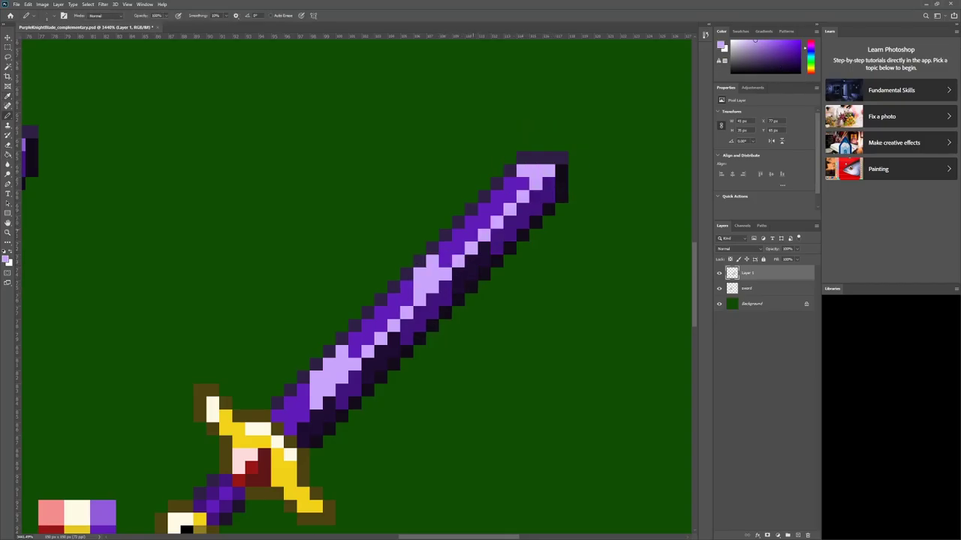
pyautogui.moveTo(472, 235); pyautogui.dragTo(497, 196)
# Sample the blade's darkest shade and paint it along the lower edge of the right sword's tip.
pyautogui.keyDown('alt'); pyautogui.click(549, 197); pyautogui.keyUp('alt')
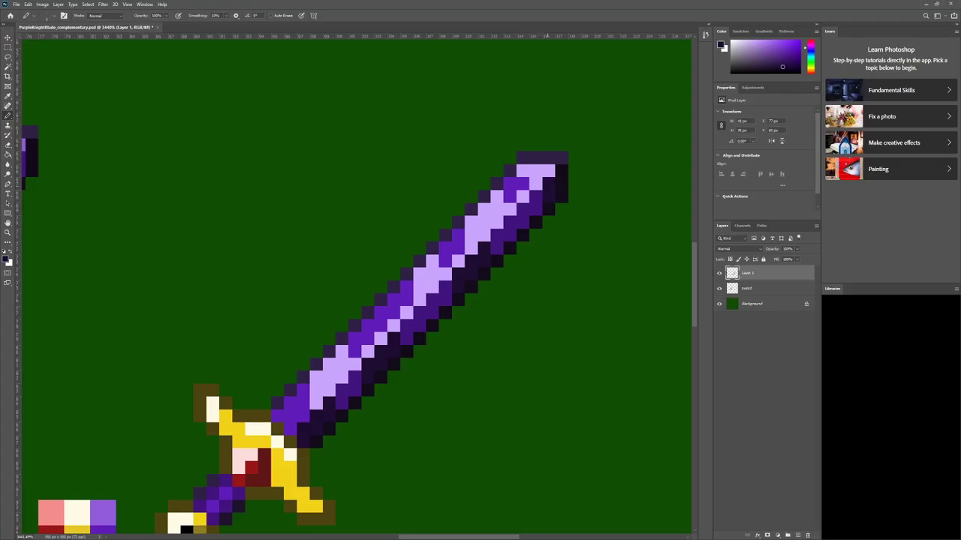
pyautogui.scroll(1, 357, 285)
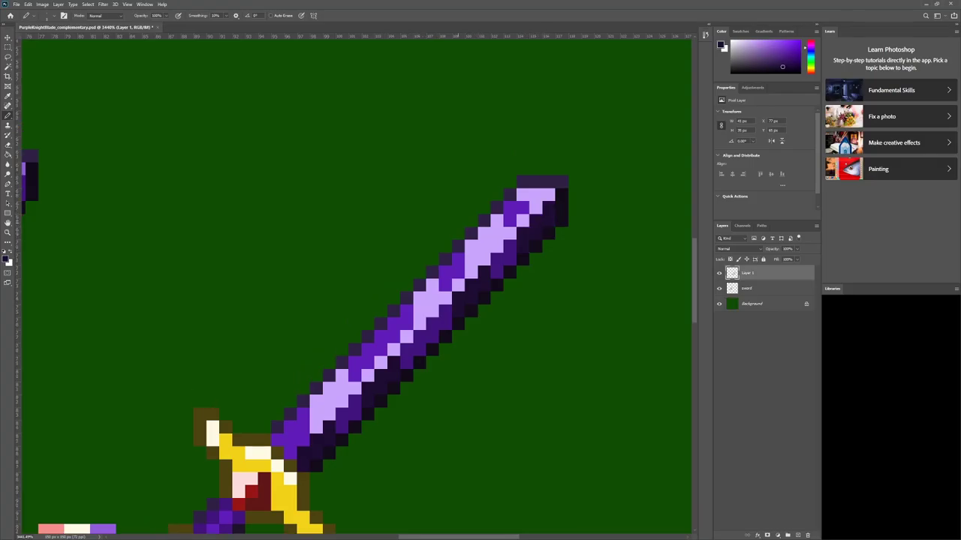
pyautogui.scroll(1, 458, 221)
# Touch up the right blade's upper highlight with sampled lavender and its middle highlight with sampled dark purple.
pyautogui.keyDown('alt'); pyautogui.click(478, 259); pyautogui.keyUp('alt')
pyautogui.press('z')
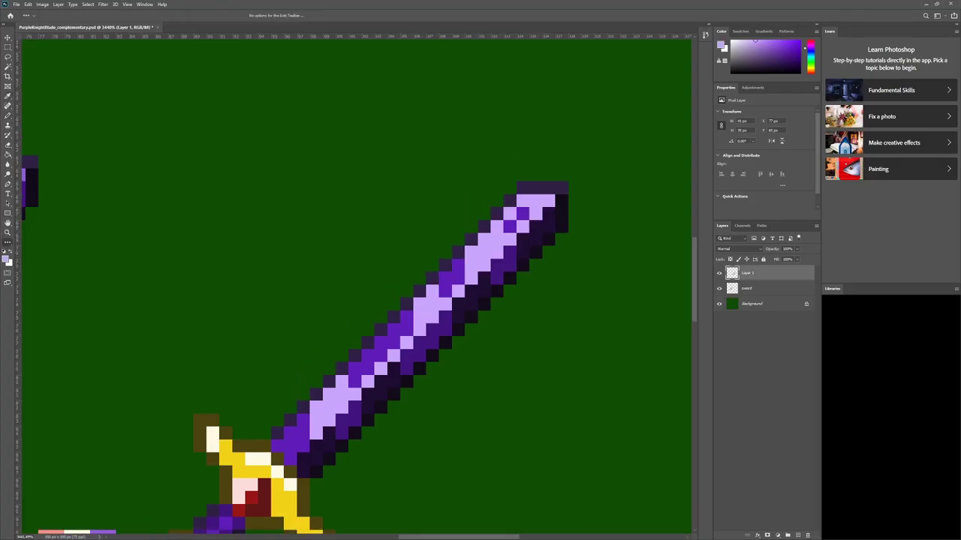
pyautogui.moveTo(475, 257)
pyautogui.mouseDown()
pyautogui.moveTo(410, 312)
pyautogui.moveTo(491, 296)
pyautogui.mouseUp()
pyautogui.press('b')
pyautogui.moveTo(493, 218); pyautogui.dragTo(493, 231)
pyautogui.keyDown('alt'); pyautogui.click(409, 350); pyautogui.keyUp('alt')
pyautogui.click(428, 308)
# Sample the guard's yellow and paint over the white highlights at the centre and upper end of the right sword's guard.
pyautogui.press('z')
pyautogui.moveTo(318, 271); pyautogui.dragTo(297, 279)
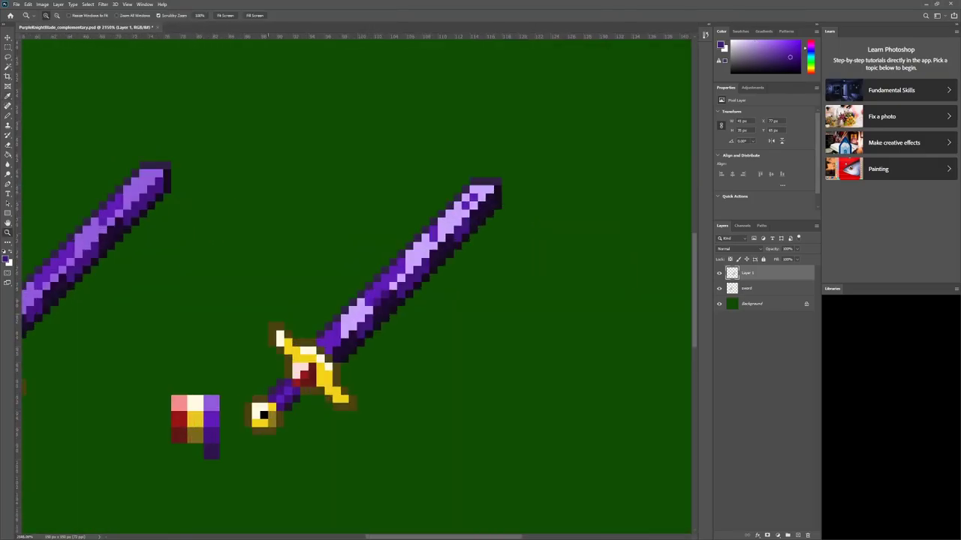
pyautogui.moveTo(379, 298); pyautogui.dragTo(435, 298)
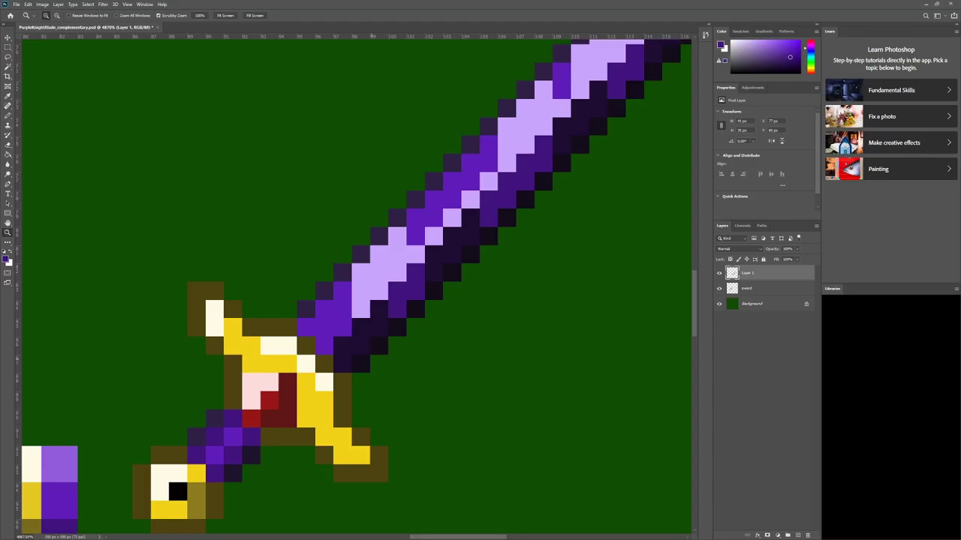
pyautogui.press('i')
pyautogui.click(289, 360)
pyautogui.press('b')
pyautogui.moveTo(306, 364); pyautogui.dragTo(324, 382)
pyautogui.moveTo(214, 309); pyautogui.dragTo(215, 327)
# Sample near-white and repaint highlights on the right guard's upper end, top edge and outer side, undoing any stray pixel.
pyautogui.press('i')
pyautogui.press('b')
pyautogui.click(215, 309)
pyautogui.moveTo(325, 381); pyautogui.dragTo(324, 419)
pyautogui.click(251, 346)
pyautogui.scroll(-3, 251, 346)
pyautogui.click(360, 401)
pyautogui.press('z')
pyautogui.moveTo(477, 323); pyautogui.dragTo(459, 334)
pyautogui.hotkey('ctrl', 'z')
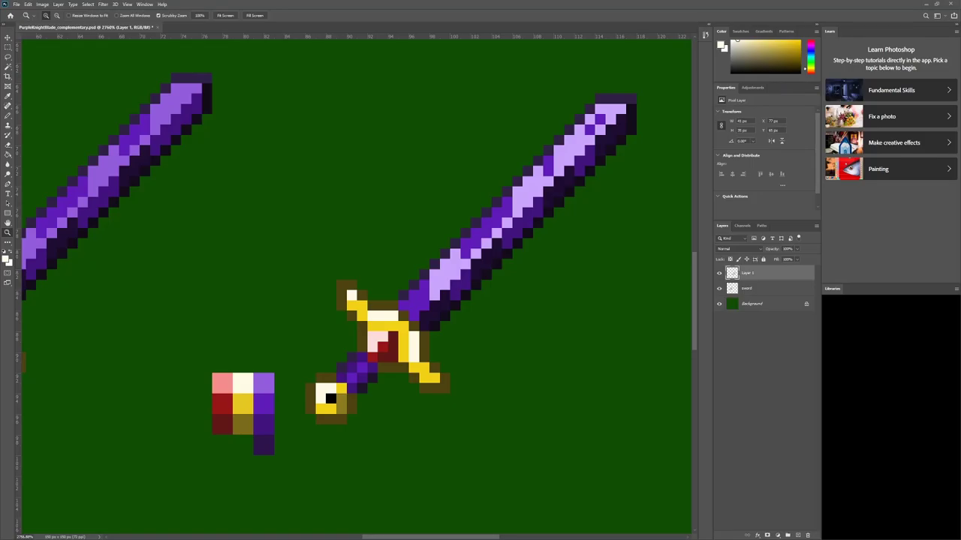
# Sample the yellow palette swatch and fill the right sword's guard with it.
pyautogui.scroll(-2, 357, 286)
pyautogui.scroll(3, 356, 285)
pyautogui.press('i')
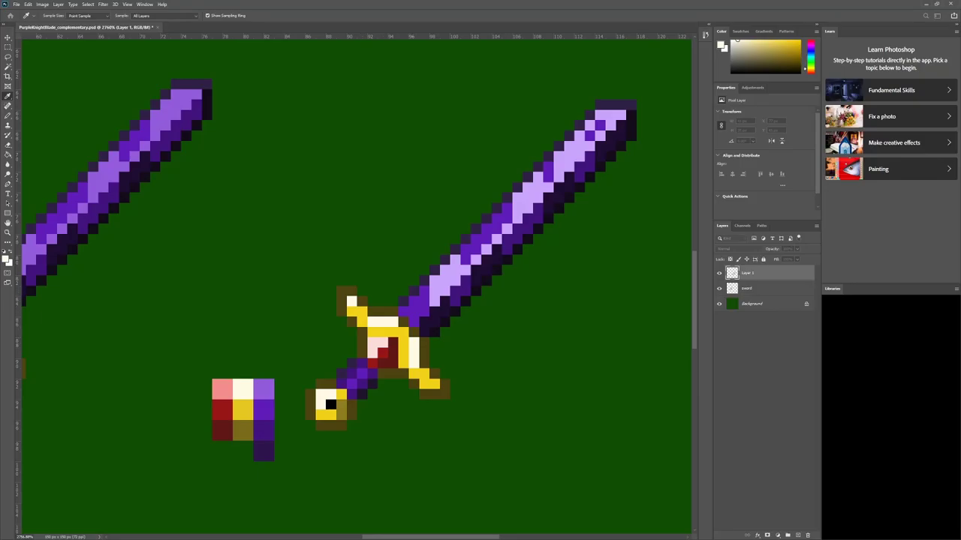
pyautogui.click(243, 410)
pyautogui.press('g')
pyautogui.click(377, 331)
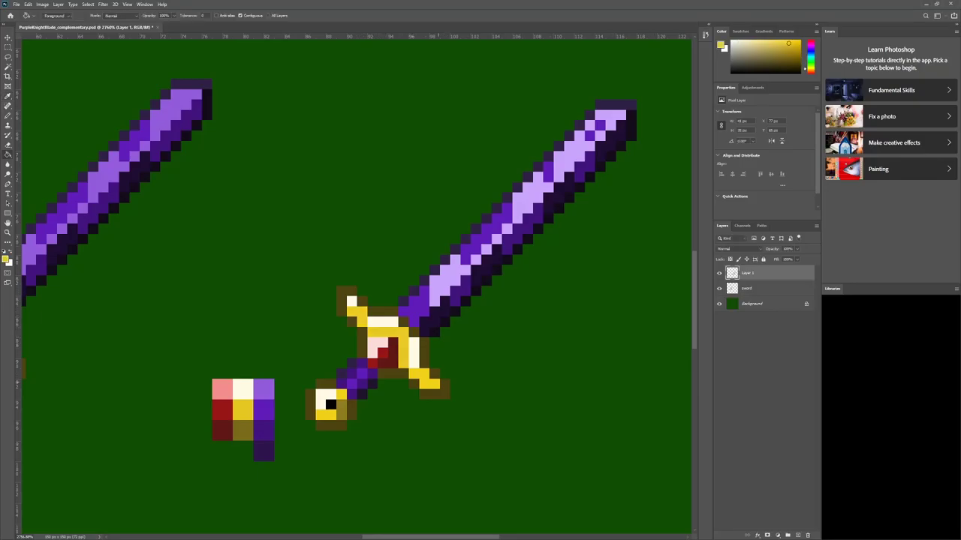
# Open RedDragonCrystal_Blade.psd and sample the dark gold from a red sword's pommel.
pyautogui.press('z')
pyautogui.moveTo(305, 300); pyautogui.dragTo(293, 301)
pyautogui.scroll(5, 298, 289)
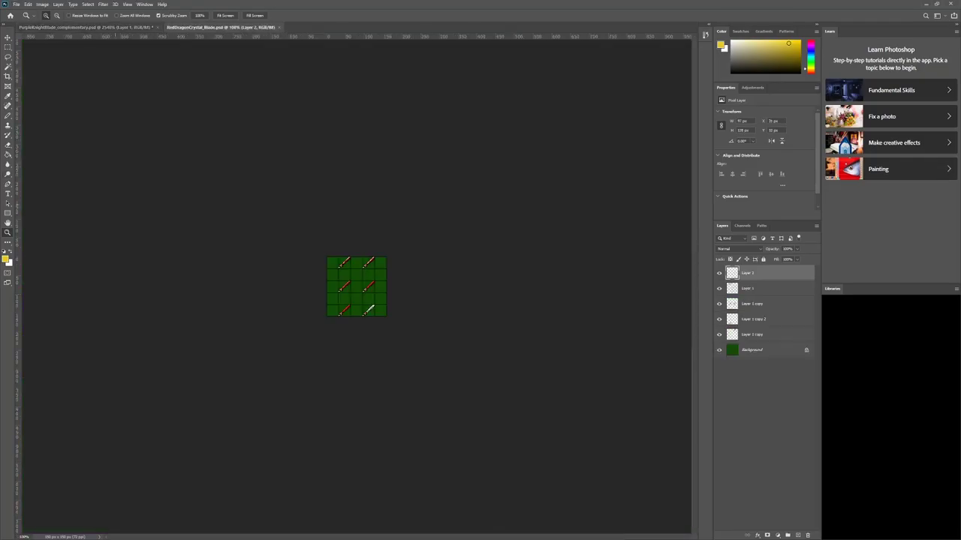
pyautogui.scroll(5, 371, 313)
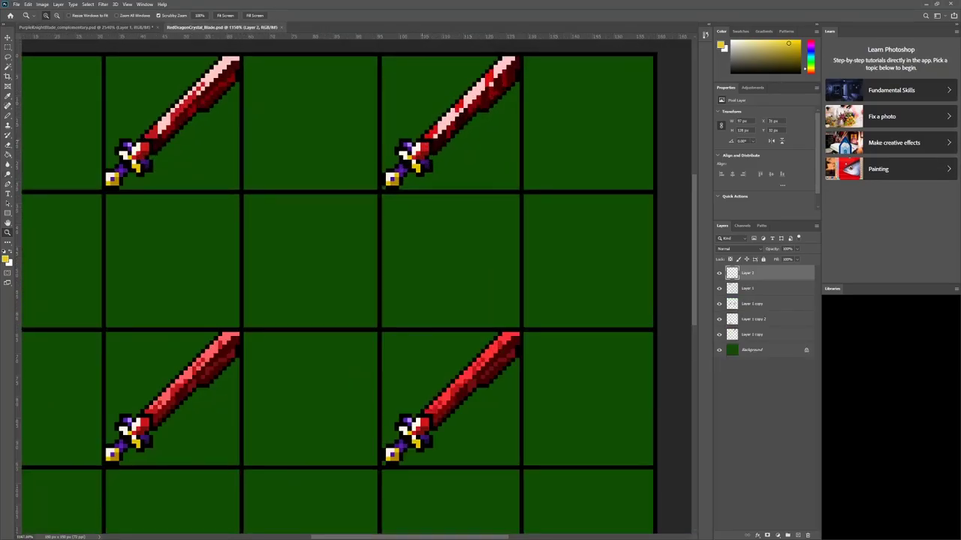
pyautogui.click(397, 182)
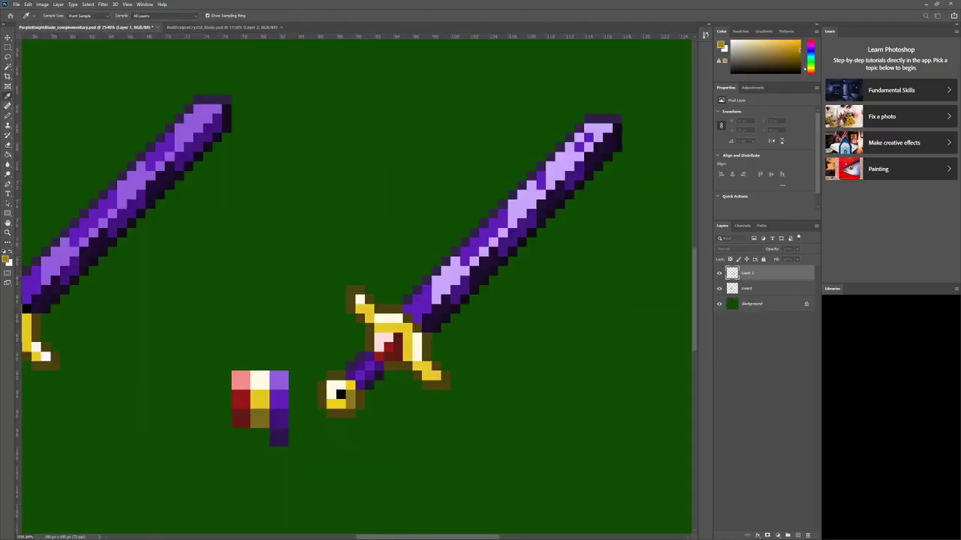
# Back in the purple sword file, repaint the right sword's guard and pommel outline in golden brown.
pyautogui.press('b')
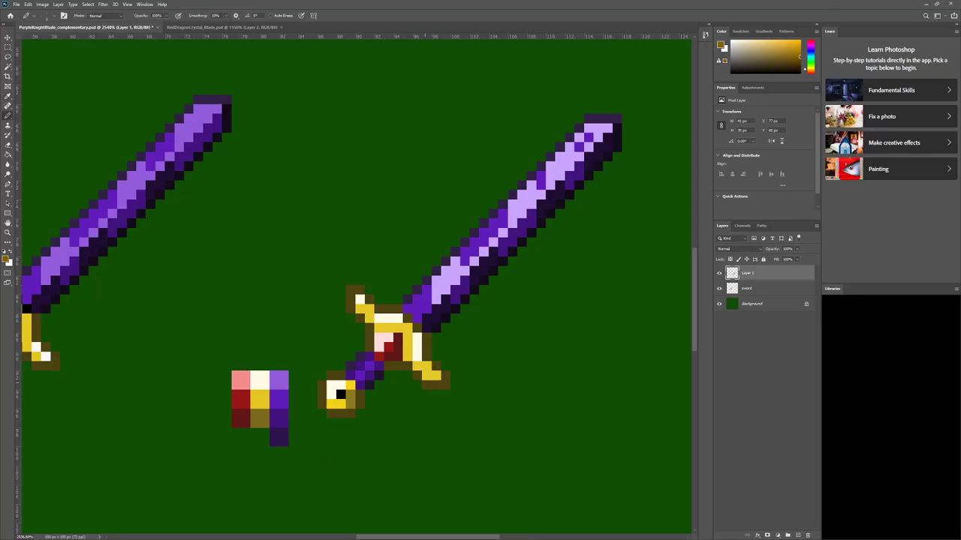
pyautogui.click(417, 376)
pyautogui.moveTo(446, 376)
pyautogui.mouseDown()
pyautogui.moveTo(398, 309)
pyautogui.moveTo(350, 308)
pyautogui.moveTo(388, 367)
pyautogui.mouseUp()
pyautogui.moveTo(360, 394)
pyautogui.mouseDown()
pyautogui.moveTo(331, 413)
pyautogui.moveTo(322, 385)
pyautogui.moveTo(341, 375)
pyautogui.mouseUp()
# Sample the guard's yellow, choose a more saturated shade of it and fill the right sword's guard.
pyautogui.press('i')
pyautogui.click(411, 342)
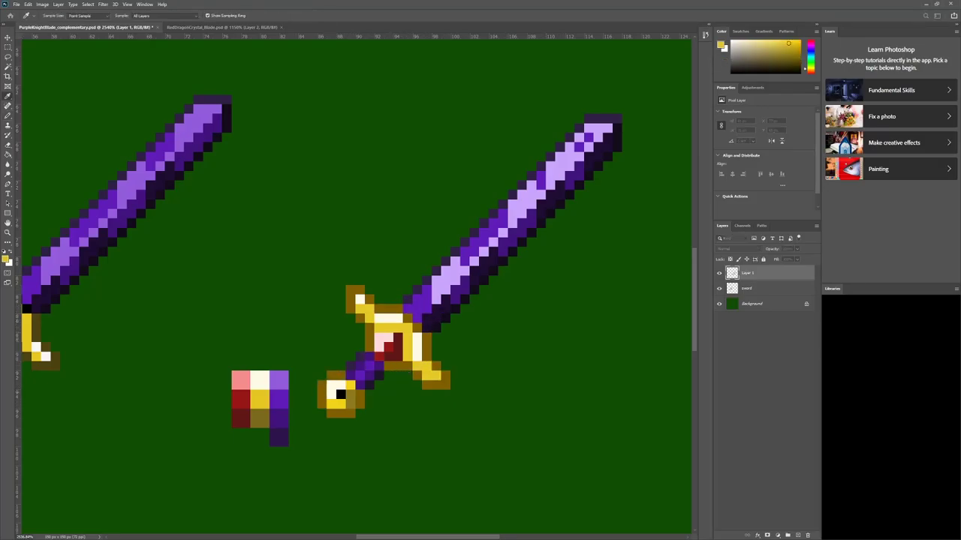
pyautogui.click(800, 43)
pyautogui.press('g')
pyautogui.click(407, 329)
pyautogui.click(426, 367)
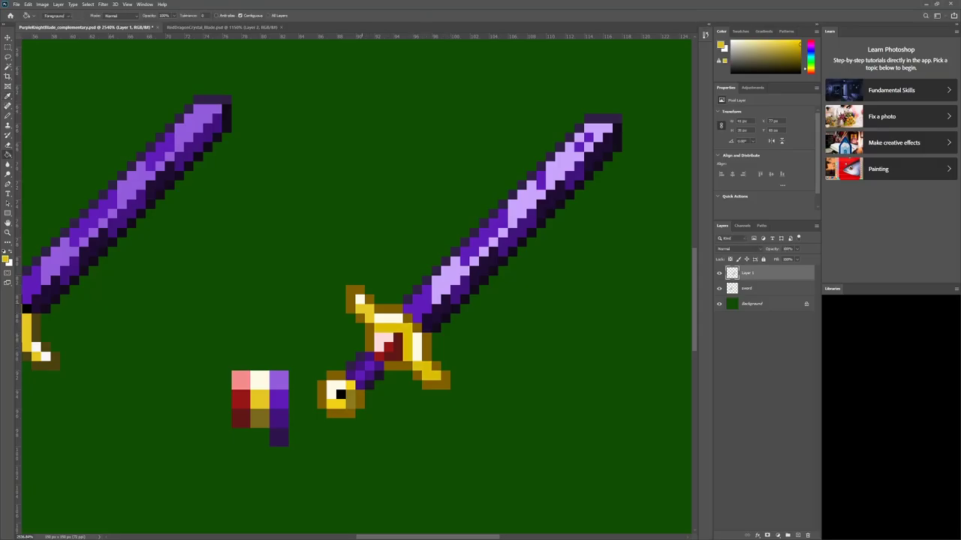
pyautogui.click(368, 309)
# Sample the golden-brown outline, pick a darker brown and repaint the lower and outer edge of the right pommel's outline.
pyautogui.press('z')
pyautogui.moveTo(379, 327); pyautogui.dragTo(368, 329)
pyautogui.moveTo(285, 340); pyautogui.dragTo(375, 337)
pyautogui.moveTo(401, 400)
pyautogui.mouseDown()
pyautogui.moveTo(338, 399)
pyautogui.moveTo(409, 398)
pyautogui.mouseUp()
pyautogui.press('i')
pyautogui.click(423, 375)
pyautogui.click(800, 64)
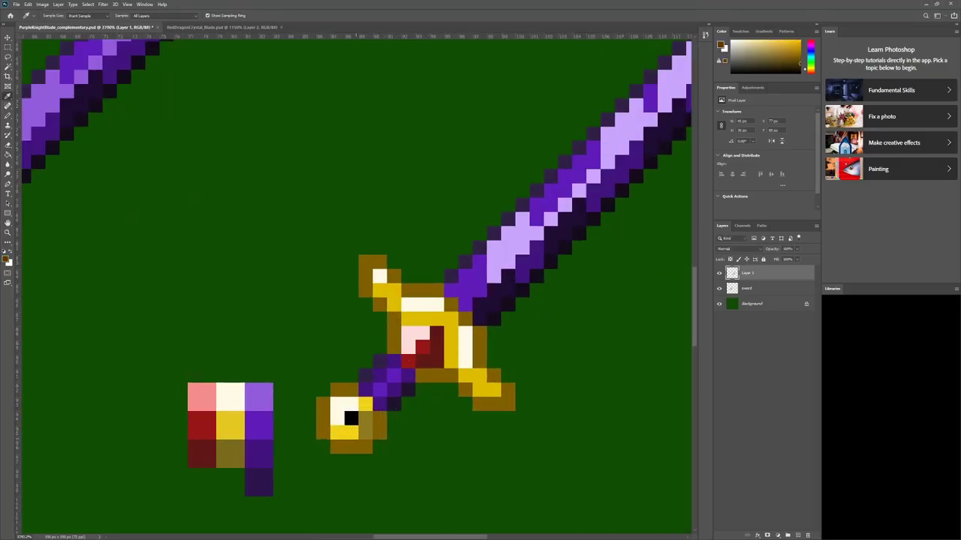
pyautogui.press('b')
pyautogui.moveTo(365, 446); pyautogui.dragTo(337, 447)
pyautogui.moveTo(380, 432); pyautogui.dragTo(380, 418)
# Paint the darker brown along the underside and lower end of the right guard's outline.
pyautogui.moveTo(466, 390); pyautogui.dragTo(422, 375)
pyautogui.click(481, 404)
pyautogui.moveTo(491, 405); pyautogui.dragTo(508, 403)
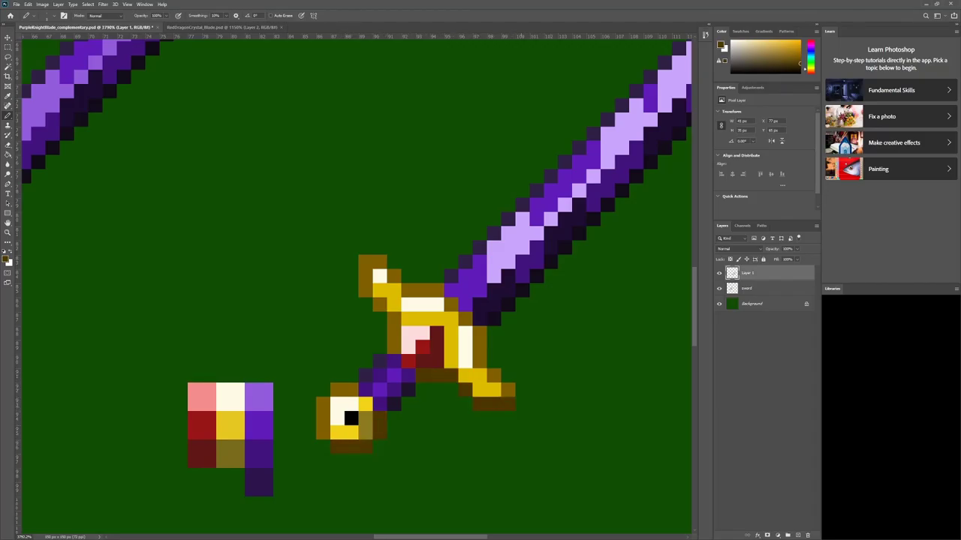
pyautogui.scroll(1, 509, 403)
pyautogui.click(508, 402)
# Paint the darker brown down the guard outline on the left side of the red gem.
pyautogui.press('z')
pyautogui.moveTo(228, 325); pyautogui.dragTo(169, 325)
pyautogui.moveTo(271, 321)
pyautogui.mouseDown()
pyautogui.moveTo(334, 321)
pyautogui.moveTo(299, 308)
pyautogui.mouseUp()
pyautogui.press('b')
pyautogui.click(326, 350)
pyautogui.click(327, 336)
pyautogui.click(327, 365)
# Try recolouring a pixel at the lower end of the right guard with a sampled guard colour.
pyautogui.press('i')
pyautogui.click(425, 394)
pyautogui.press('b')
pyautogui.click(438, 407)
pyautogui.press('z')
pyautogui.moveTo(323, 342); pyautogui.dragTo(265, 341)
pyautogui.moveTo(369, 338); pyautogui.dragTo(421, 339)
pyautogui.hotkey('ctrl', 'z')
# Try filling the right pommel's olive shadow with a more saturated dark gold.
pyautogui.press('i')
pyautogui.click(6, 260)
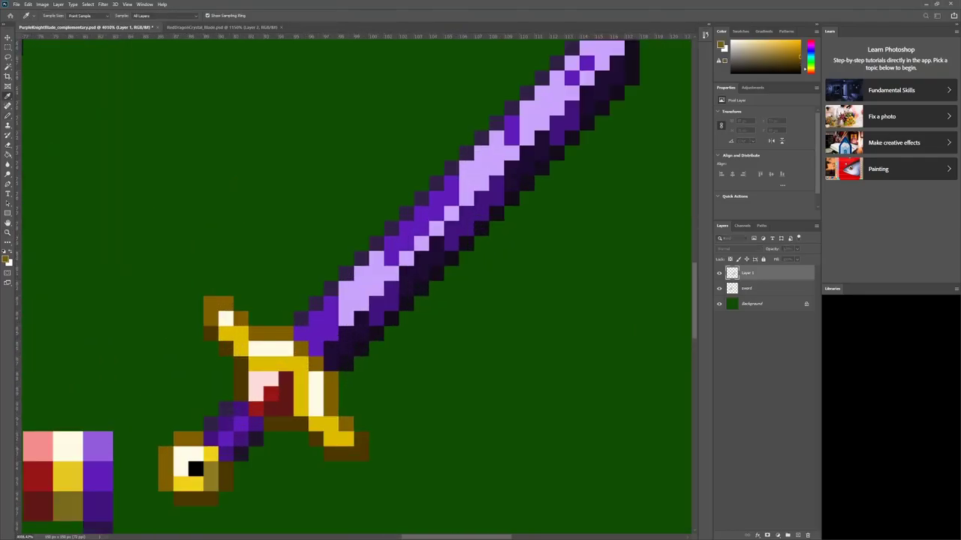
pyautogui.press('Return')
pyautogui.press('g')
pyautogui.click(211, 477)
# Sample the guard's yellow and fill the right pommel's yellow areas and shadow with it.
pyautogui.press('i')
pyautogui.click(300, 392)
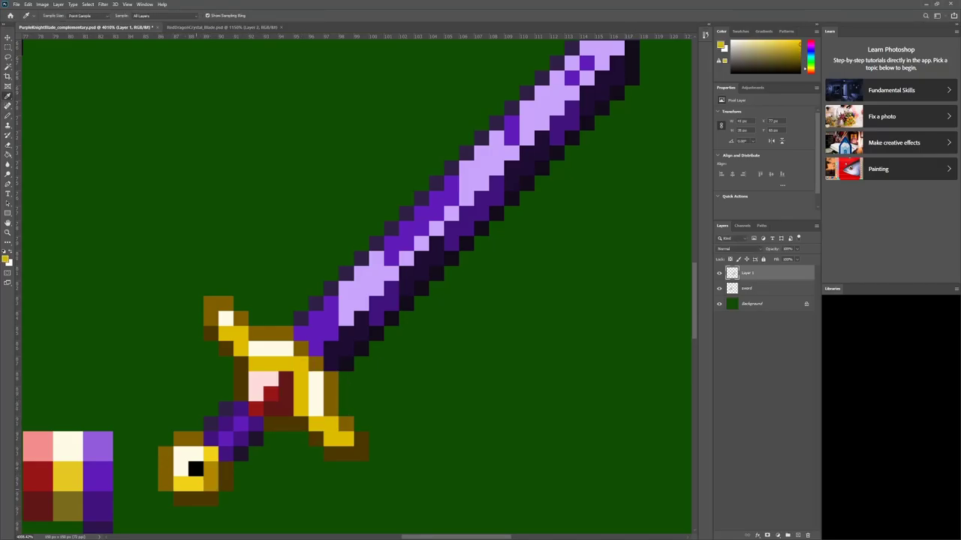
pyautogui.press('g')
pyautogui.click(193, 485)
pyautogui.click(211, 454)
pyautogui.click(211, 478)
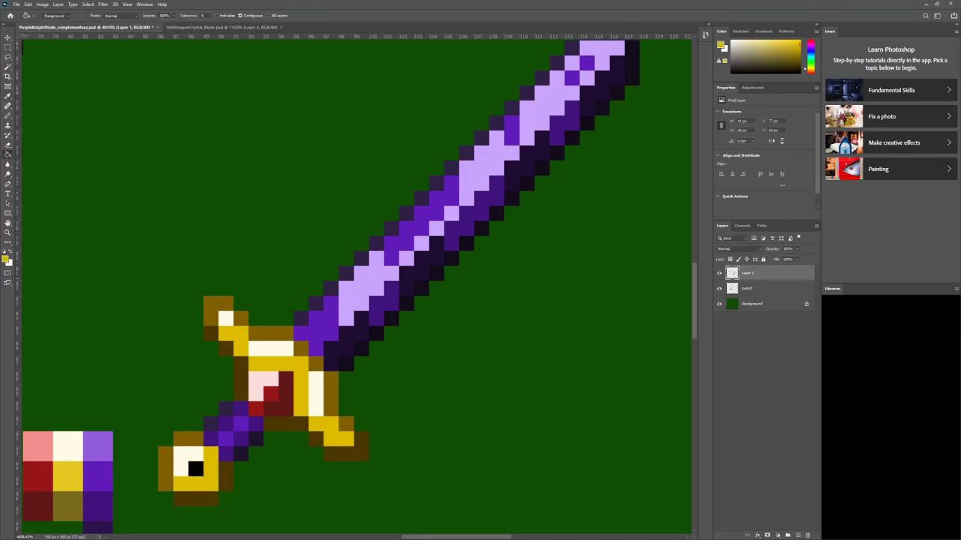
# Sample the dark brown and use it to darken more of the right guard's outline.
pyautogui.press('z')
pyautogui.moveTo(439, 407)
pyautogui.mouseDown()
pyautogui.moveTo(364, 366)
pyautogui.moveTo(403, 401)
pyautogui.moveTo(352, 411)
pyautogui.moveTo(361, 427)
pyautogui.mouseUp()
pyautogui.press('i')
pyautogui.click(331, 427)
pyautogui.press('b')
pyautogui.press('e')
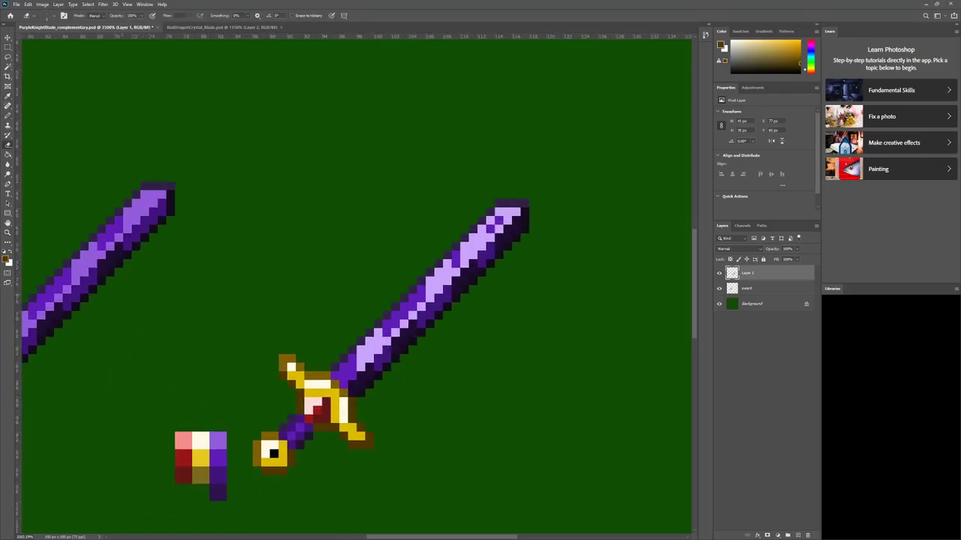
pyautogui.press('b')
pyautogui.press('z')
pyautogui.moveTo(476, 387); pyautogui.dragTo(448, 386)
pyautogui.moveTo(380, 443); pyautogui.dragTo(434, 431)
# Sample the guard's yellow and shorten the white highlight on the right guard's top edge with it.
pyautogui.press('i')
pyautogui.click(364, 366)
pyautogui.press('b')
pyautogui.click(327, 320)
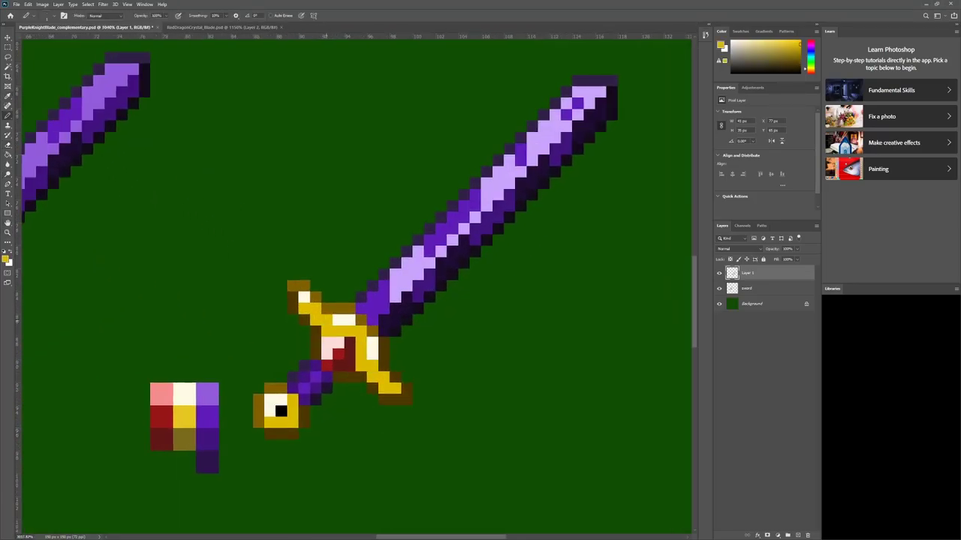
pyautogui.scroll(-1, 330, 320)
pyautogui.press('i')
pyautogui.click(343, 301)
pyautogui.press('z')
pyautogui.moveTo(459, 360); pyautogui.dragTo(433, 360)
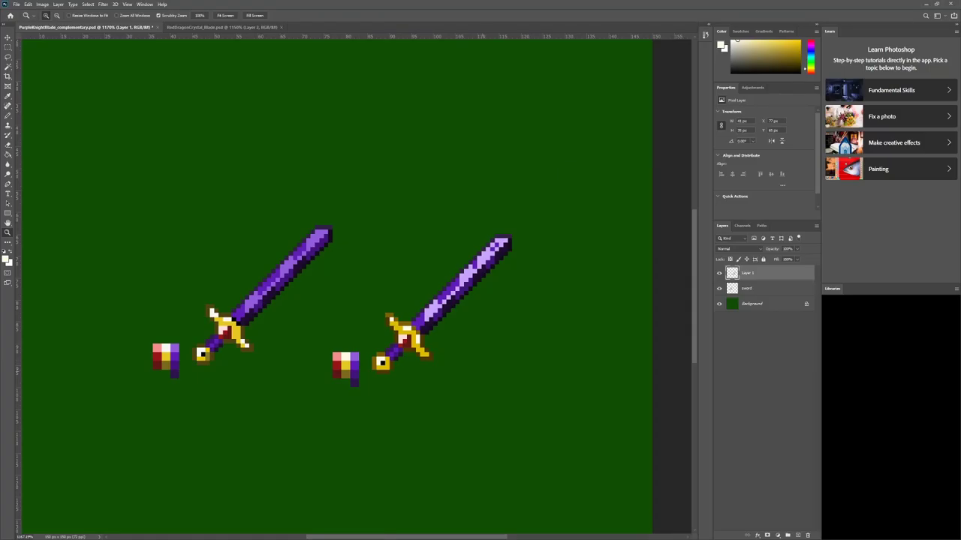
# Try recolouring the black centre of the right pommel with the dark purple palette swatch.
pyautogui.moveTo(368, 357)
pyautogui.mouseDown()
pyautogui.moveTo(413, 357)
pyautogui.moveTo(398, 357)
pyautogui.mouseUp()
pyautogui.press('i')
pyautogui.click(404, 441)
pyautogui.press('b')
pyautogui.click(486, 409)
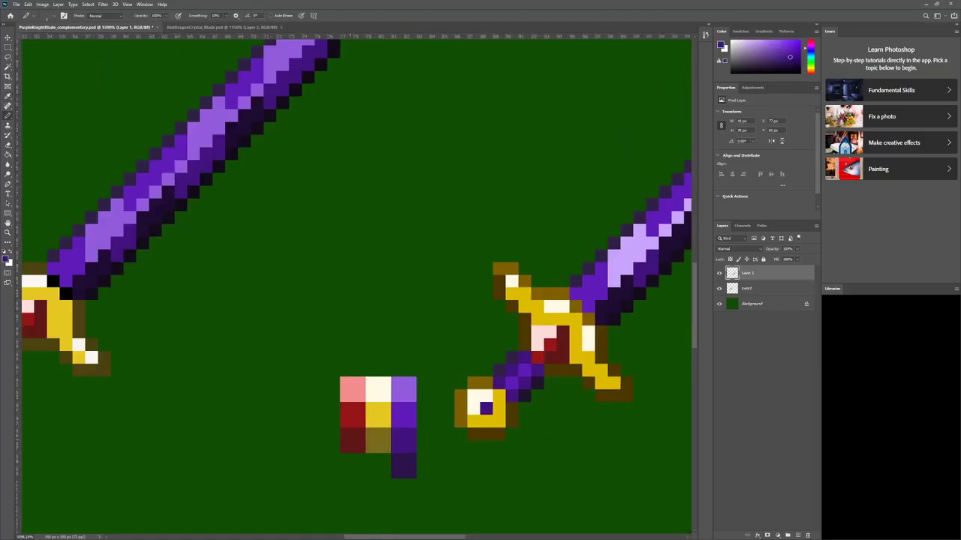
# Sample the red palette swatch and paint the centre of the right sword's pommel with it.
pyautogui.press('z')
pyautogui.moveTo(353, 453); pyautogui.dragTo(337, 453)
pyautogui.press('i')
pyautogui.click(352, 433)
pyautogui.press('b')
pyautogui.click(429, 429)
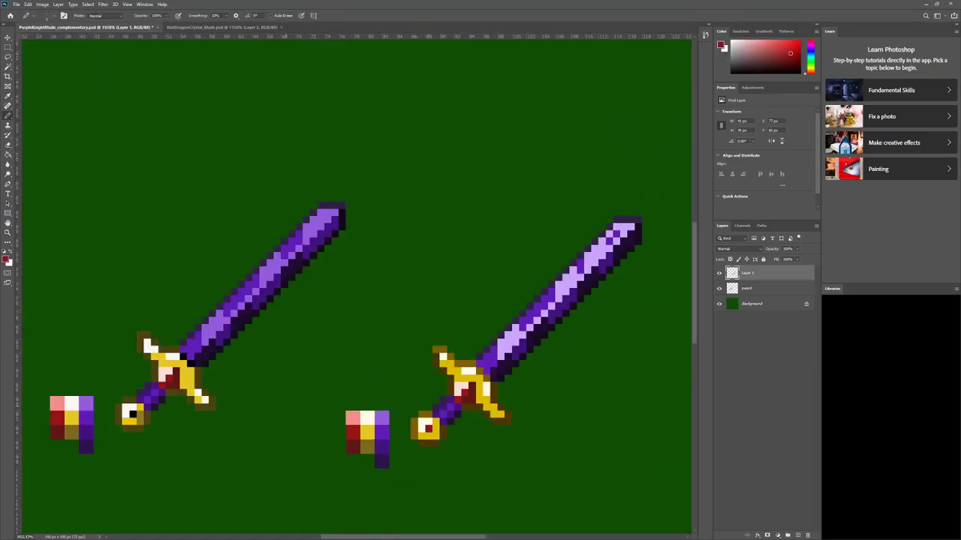
# Sample the lavender highlight and extend the right blade's middle highlight towards the upper one.
pyautogui.press('z')
pyautogui.moveTo(338, 385); pyautogui.dragTo(328, 385)
pyautogui.moveTo(427, 486); pyautogui.dragTo(440, 484)
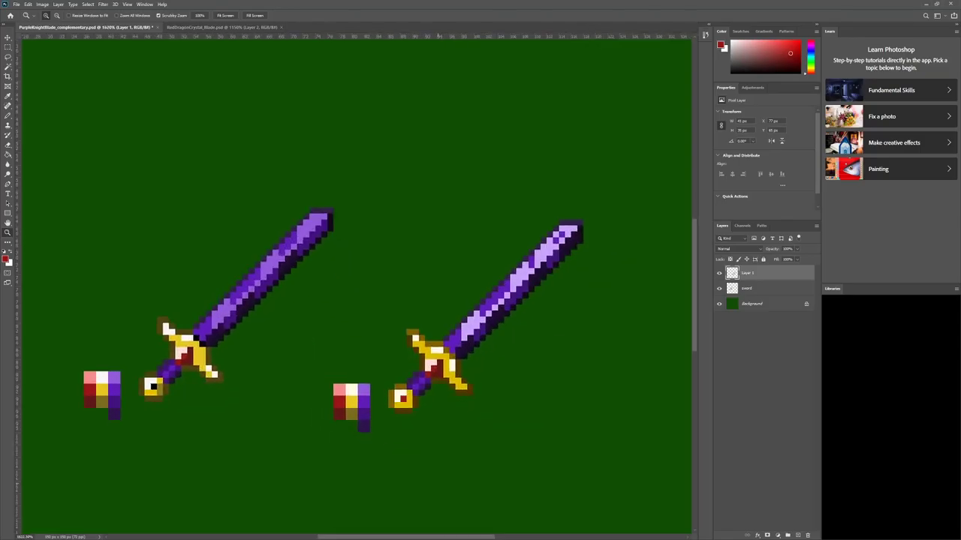
pyautogui.press('i')
pyautogui.click(471, 326)
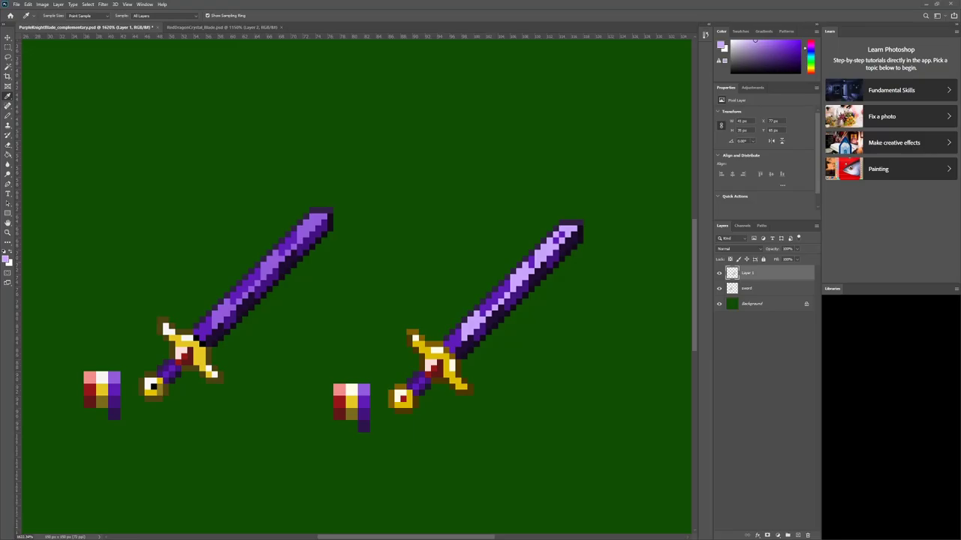
pyautogui.press('b')
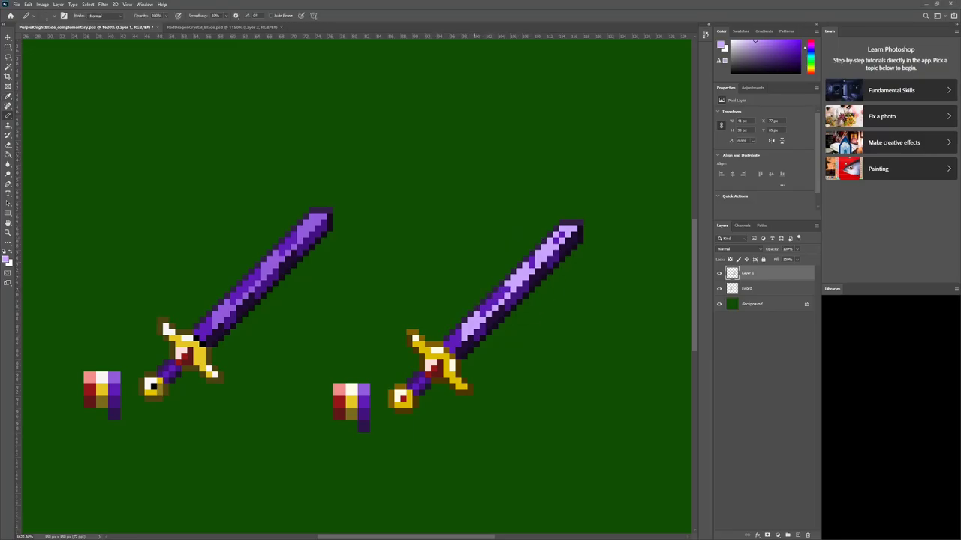
pyautogui.scroll(-1, 532, 259)
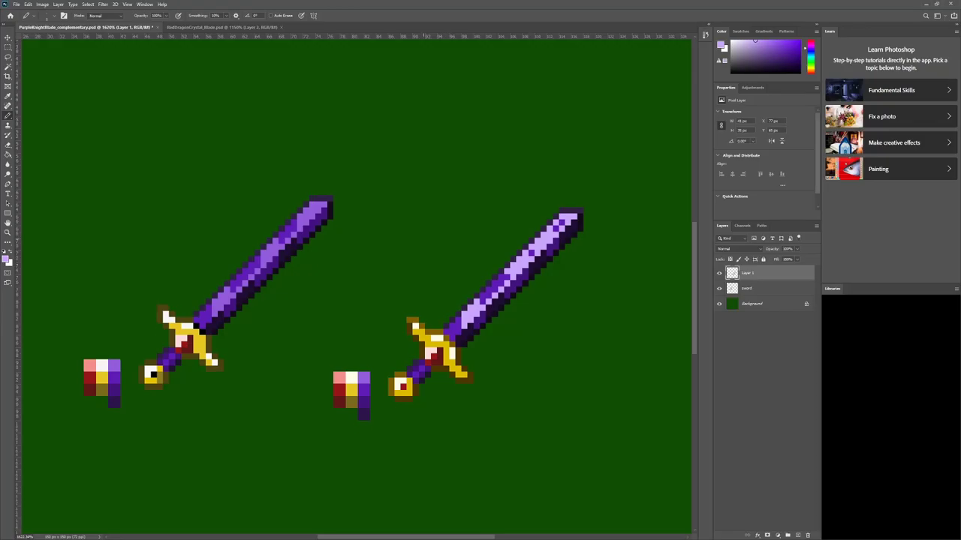
pyautogui.scroll(-1, 532, 259)
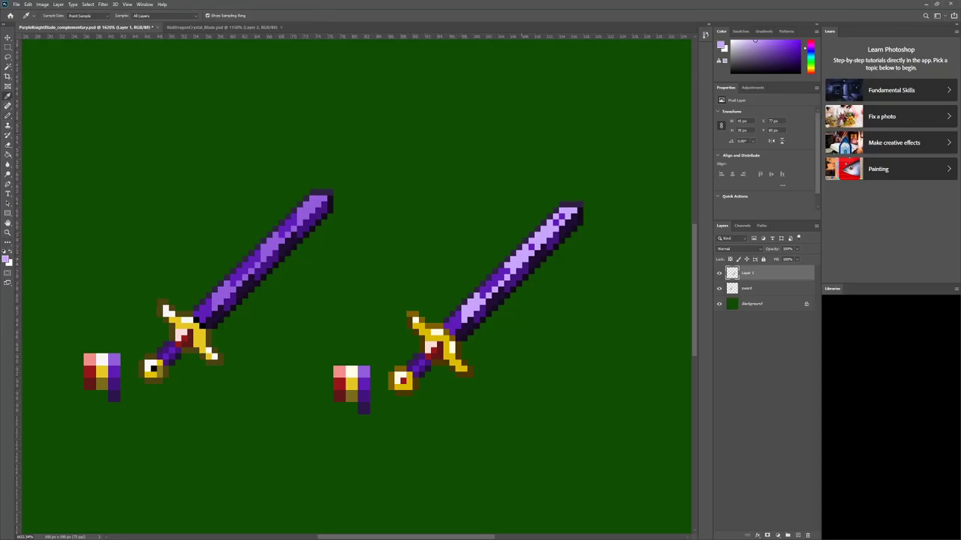
# Sample a blade colour and try a diagonal row of alternating pixels between the right blade's lower and middle highlights.
pyautogui.moveTo(482, 289)
pyautogui.mouseDown()
pyautogui.moveTo(495, 277)
pyautogui.moveTo(593, 285)
pyautogui.mouseUp()
pyautogui.keyDown('alt'); pyautogui.click(400, 366); pyautogui.keyUp('alt')
pyautogui.moveTo(386, 366); pyautogui.dragTo(400, 353)
pyautogui.click(456, 296)
pyautogui.moveTo(496, 257); pyautogui.dragTo(470, 282)
pyautogui.hotkey('ctrl', 'z')
pyautogui.hotkey('ctrl', 'z')
pyautogui.hotkey('ctrl', 'z')
pyautogui.hotkey('ctrl', 'z')
pyautogui.click(498, 254)
pyautogui.click(485, 268)
pyautogui.click(470, 283)
pyautogui.click(456, 296)
pyautogui.hotkey('ctrl', 'z')
pyautogui.hotkey('ctrl', 'z')
pyautogui.hotkey('ctrl', 'z')
pyautogui.hotkey('ctrl', 'z')
# Sample the guard's dark brown outline and repaint the outline pixels where the right sword's guard meets the blade.
pyautogui.moveTo(402, 364); pyautogui.dragTo(319, 365)
pyautogui.moveTo(319, 365); pyautogui.dragTo(431, 366)
pyautogui.keyDown('alt'); pyautogui.click(528, 451); pyautogui.keyUp('alt')
pyautogui.moveTo(518, 421); pyautogui.dragTo(498, 401)
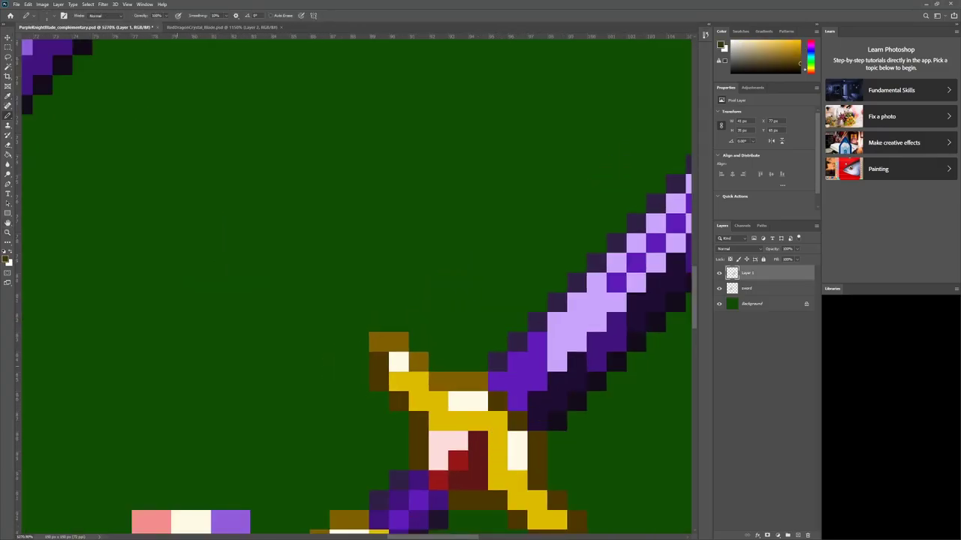
pyautogui.moveTo(263, 307); pyautogui.dragTo(199, 306)
pyautogui.scroll(-1, 356, 287)
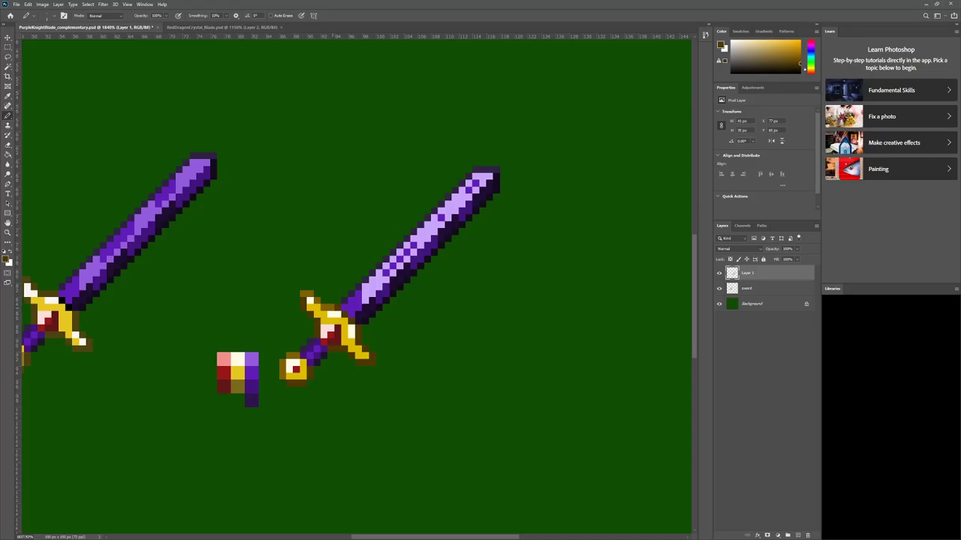
pyautogui.moveTo(332, 309); pyautogui.dragTo(324, 308)
pyautogui.moveTo(319, 302); pyautogui.dragTo(302, 293)
pyautogui.hotkey('ctrl', 'z')
pyautogui.hotkey('ctrl', 'z')
pyautogui.hotkey('ctrl', 'z')
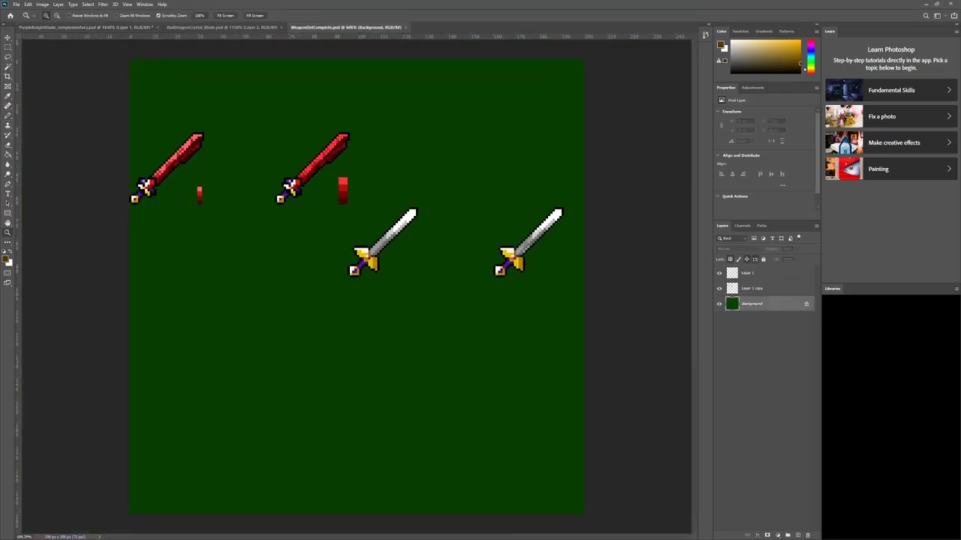
# Copy the red sword from RedDragonCrystal_Blade.psd into WeaponSetComplete.psd, and hide the old red swords' layer and the rulers.
pyautogui.click(222, 27)
pyautogui.moveTo(483, 116); pyautogui.dragTo(254, 169)
pyautogui.click(719, 288)
pyautogui.hotkey('ctrl', 'r')
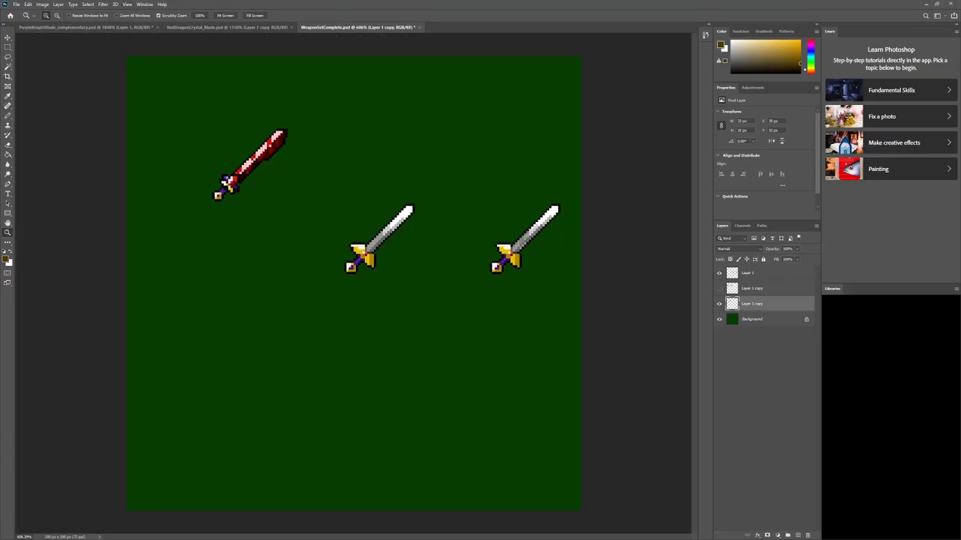
# Show the grid, move the red sword into the first cell and shift the silver swords up to the top row.
pyautogui.hotkey('ctrl', '-')
pyautogui.hotkey('ctrl', '+')
pyautogui.hotkey('ctrl', "'")
pyautogui.moveTo(252, 167); pyautogui.dragTo(165, 95)
pyautogui.moveTo(389, 230); pyautogui.dragTo(248, 86)
# Cut the left silver sword onto its own hidden layer and move the remaining silver sword into the second grid cell.
pyautogui.press('m')
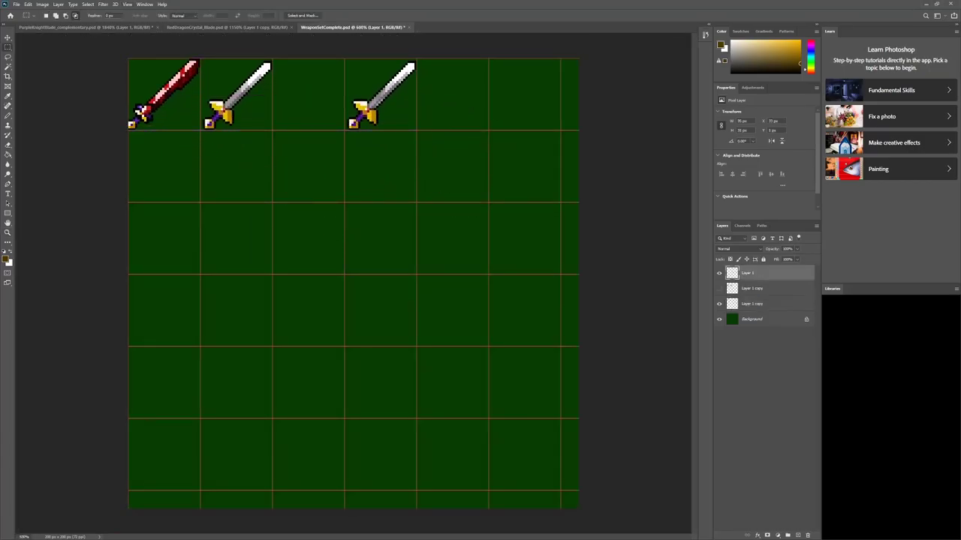
pyautogui.moveTo(314, 179); pyautogui.dragTo(197, 59)
pyautogui.hotkey('ctrl', 'x')
pyautogui.hotkey('ctrl', 'v')
pyautogui.click(719, 273)
pyautogui.click(749, 288)
pyautogui.moveTo(375, 100); pyautogui.dragTo(228, 100)
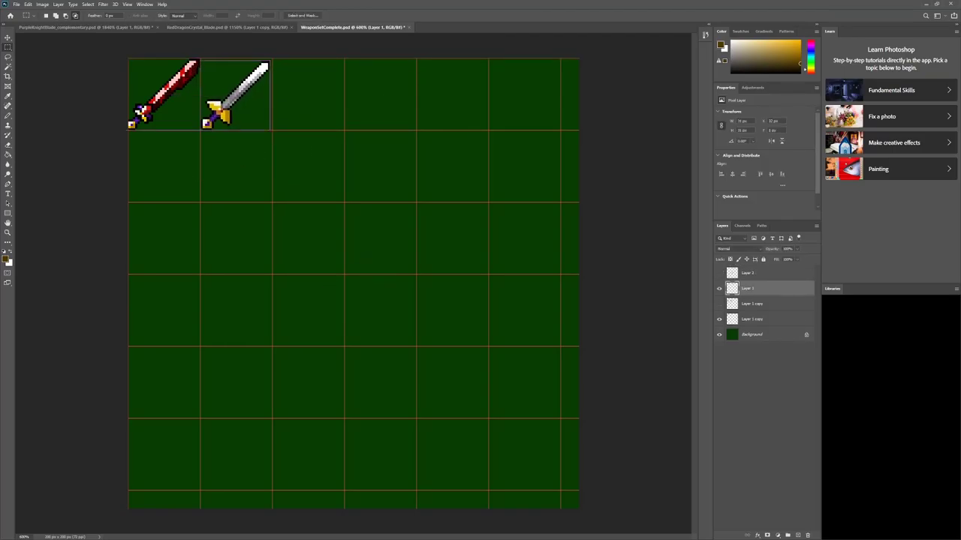
# Copy the refined purple sword from PurpleKnightBlade_complementary.psd into WeaponSetComplete.psd and place it in the third grid cell.
pyautogui.hotkey('ctrl', 'shift', 'Tab')
pyautogui.hotkey('ctrl', 'shift', 'Tab')
pyautogui.hotkey('ctrl', 'shift', 'Tab')
pyautogui.hotkey('ctrl', 'v')
pyautogui.moveTo(313, 311); pyautogui.dragTo(258, 126)
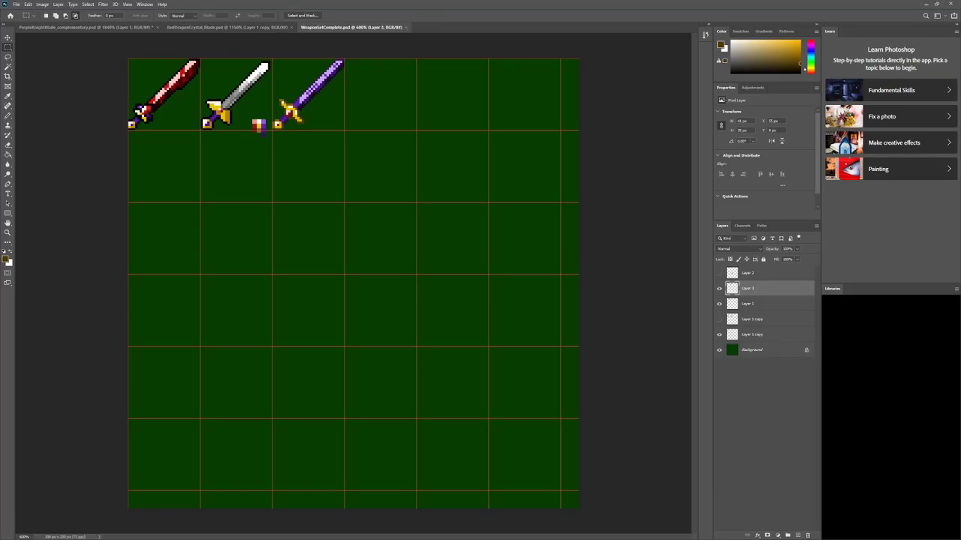
# Sample the blade's base purple and paint over the dithered highlight pixels in the middle of the purple blade.
pyautogui.press('z')
pyautogui.moveTo(316, 78); pyautogui.dragTo(390, 77)
pyautogui.press('i')
pyautogui.click(309, 135)
pyautogui.press('b')
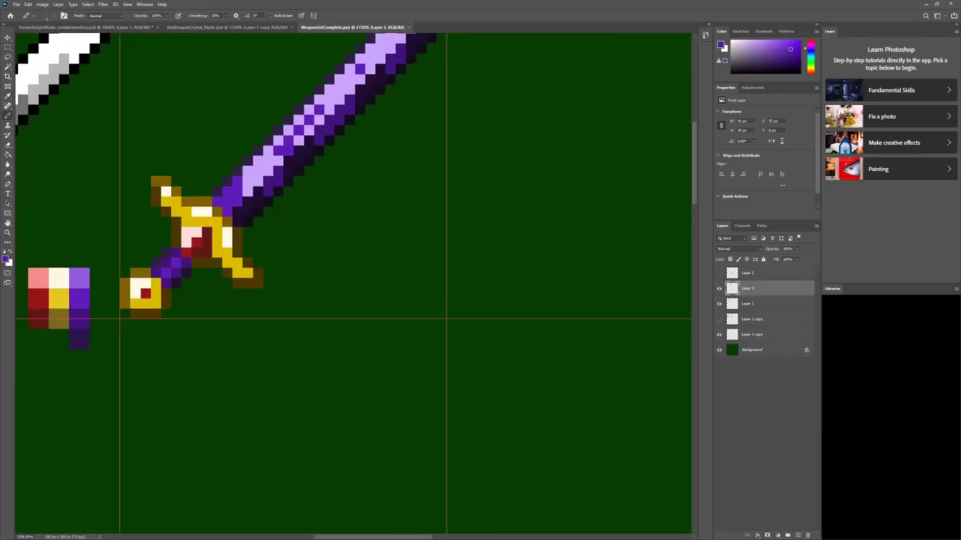
pyautogui.moveTo(319, 117); pyautogui.dragTo(279, 140)
pyautogui.scroll(3, 299, 120)
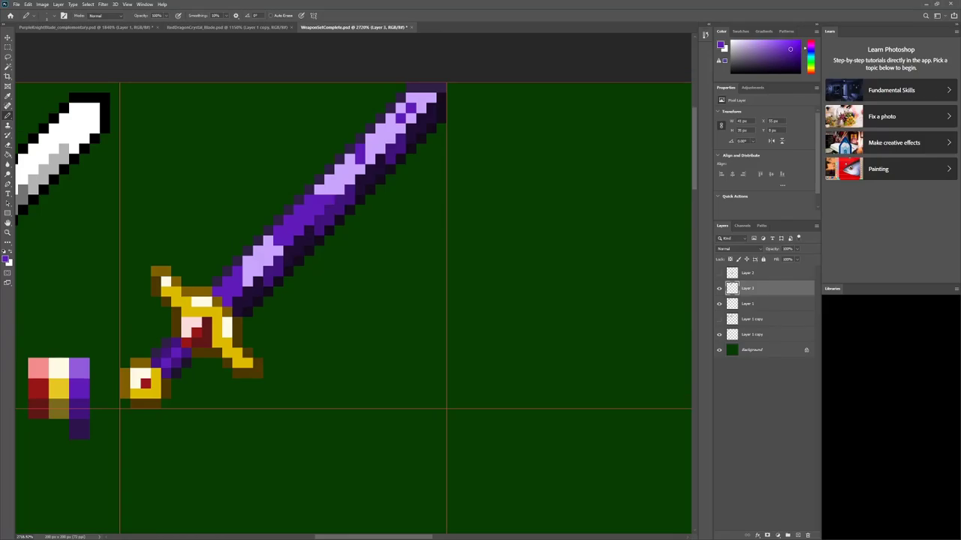
# Fill the remaining lavender highlights on the purple blade with the base purple, leaving one lavender pixel near the tip.
pyautogui.click(410, 118)
pyautogui.press('z')
pyautogui.moveTo(400, 297); pyautogui.dragTo(347, 297)
pyautogui.moveTo(439, 250); pyautogui.dragTo(507, 250)
pyautogui.press('g')
pyautogui.click(214, 278)
pyautogui.click(271, 223)
pyautogui.click(319, 177)
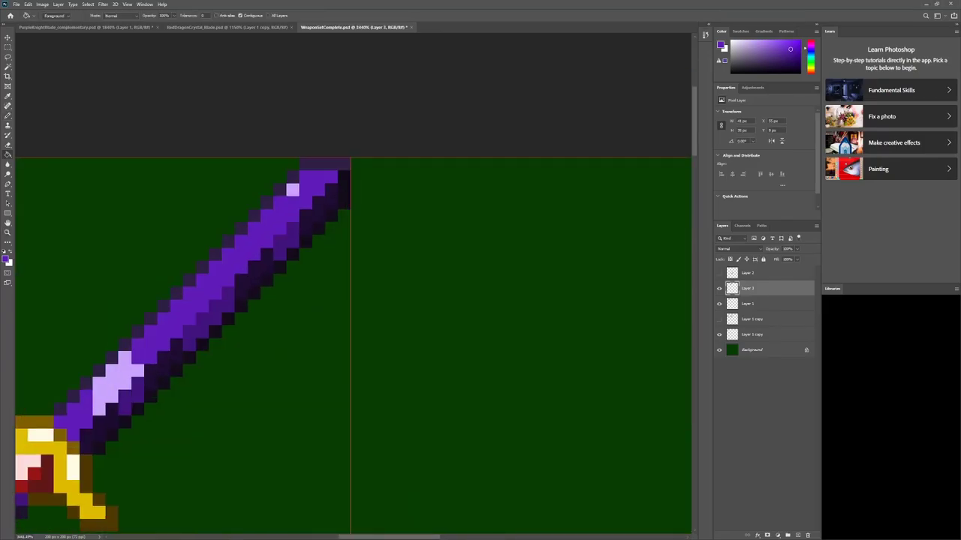
pyautogui.click(113, 382)
# Sample the leftover lavender pixel and paint three separate highlights near the blade's tip, middle and base.
pyautogui.press('i')
pyautogui.click(292, 191)
pyautogui.press('b')
pyautogui.moveTo(293, 201)
pyautogui.mouseDown()
pyautogui.moveTo(292, 216)
pyautogui.moveTo(266, 241)
pyautogui.mouseUp()
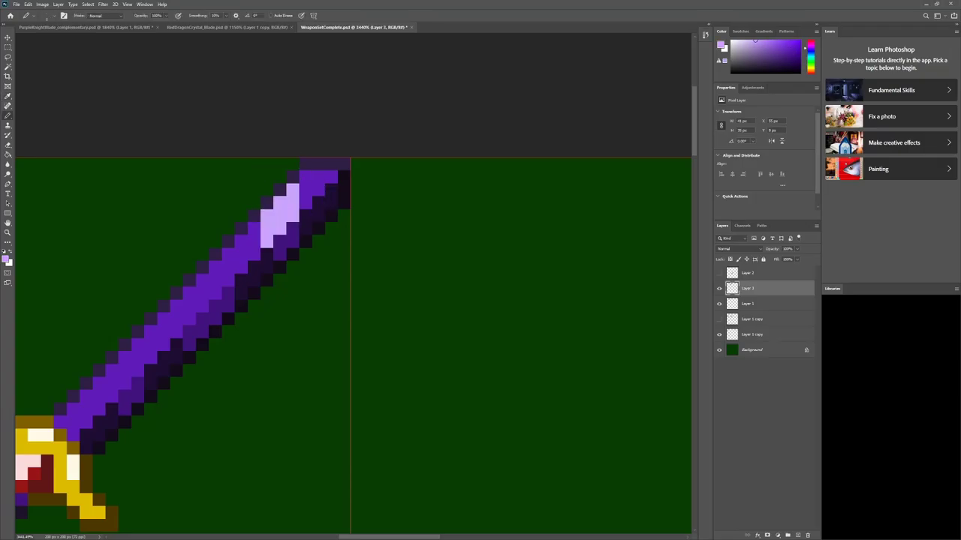
pyautogui.moveTo(215, 293)
pyautogui.mouseDown()
pyautogui.moveTo(221, 270)
pyautogui.moveTo(203, 279)
pyautogui.moveTo(203, 307)
pyautogui.mouseUp()
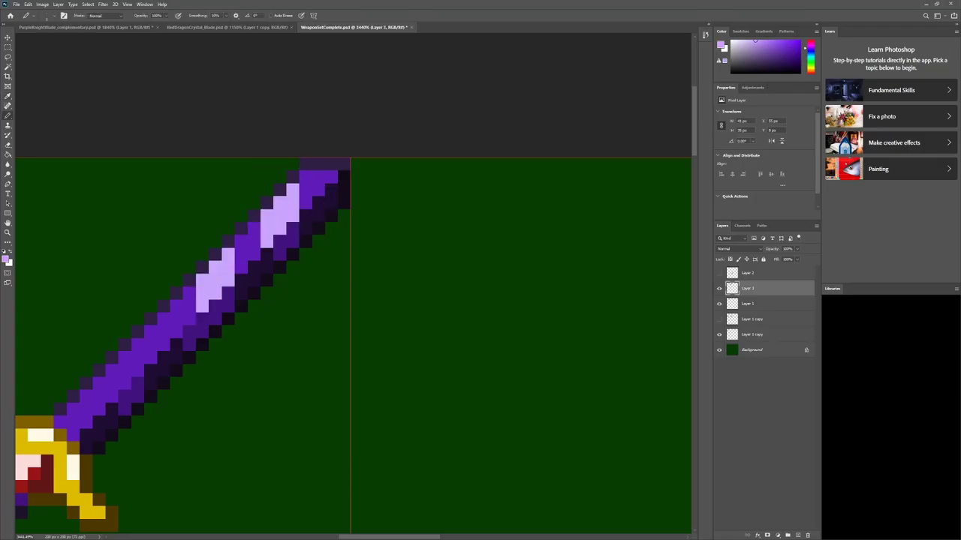
pyautogui.moveTo(112, 370)
pyautogui.mouseDown()
pyautogui.moveTo(112, 397)
pyautogui.moveTo(72, 436)
pyautogui.mouseUp()
pyautogui.click(59, 423)
# Join the blade's three highlights with dithered lavender pixels and extend the upper highlight to the tip.
pyautogui.press('z')
pyautogui.moveTo(356, 376)
pyautogui.mouseDown()
pyautogui.moveTo(216, 371)
pyautogui.moveTo(302, 371)
pyautogui.moveTo(347, 324)
pyautogui.mouseUp()
pyautogui.press('b')
pyautogui.click(409, 262)
pyautogui.click(397, 274)
pyautogui.moveTo(284, 362)
pyautogui.mouseDown()
pyautogui.moveTo(409, 224)
pyautogui.moveTo(284, 350)
pyautogui.moveTo(397, 250)
pyautogui.mouseUp()
pyautogui.hotkey('ctrl', 'z')
pyautogui.click(409, 236)
pyautogui.hotkey('ctrl', 'z')
pyautogui.moveTo(460, 211); pyautogui.dragTo(485, 187)
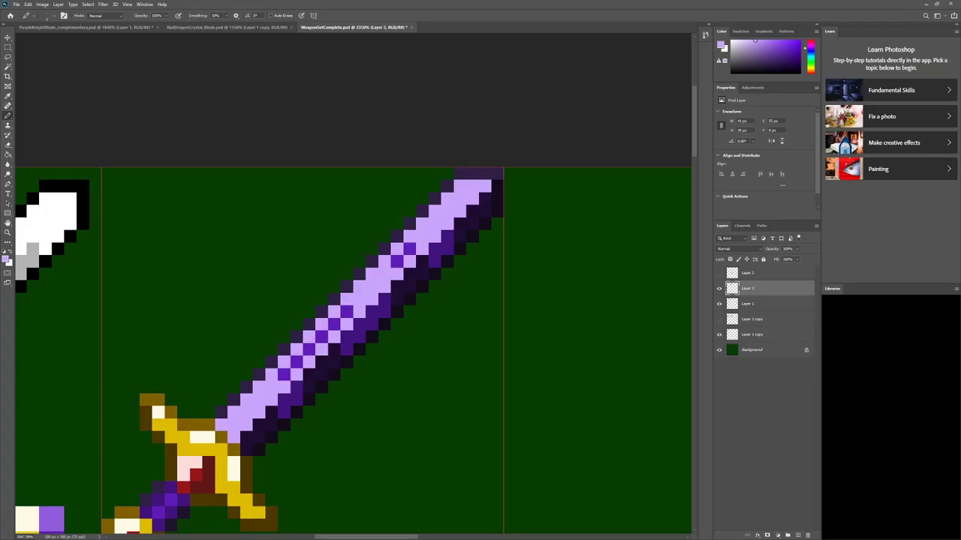
# Compare the blade with and without the new highlights beside the other swords by undoing and reapplying the strokes.
pyautogui.press('z')
pyautogui.moveTo(344, 365); pyautogui.dragTo(270, 365)
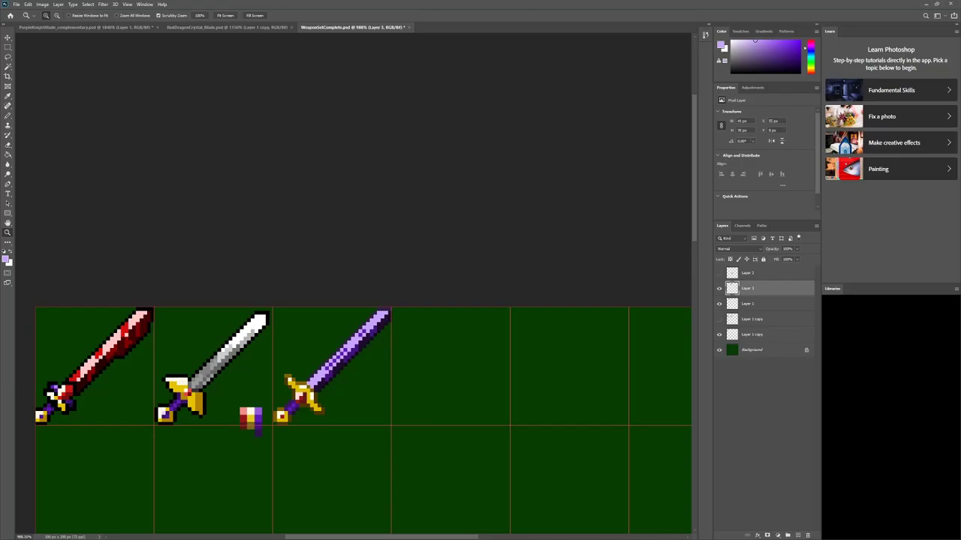
pyautogui.moveTo(324, 430); pyautogui.dragTo(312, 431)
pyautogui.hotkey('ctrl', 'z')
pyautogui.hotkey('ctrl', 'z')
pyautogui.hotkey('ctrl', 'z')
pyautogui.hotkey('ctrl', 'z')
pyautogui.hotkey('ctrl', 'z')
pyautogui.hotkey('ctrl', 'z')
pyautogui.hotkey('ctrl', 'z')
pyautogui.hotkey('ctrl', 'z')
pyautogui.hotkey('ctrl', 'z')
pyautogui.hotkey('ctrl', 'z')
pyautogui.hotkey('ctrl', 'z')
pyautogui.hotkey('ctrl', 'shift', 'z')
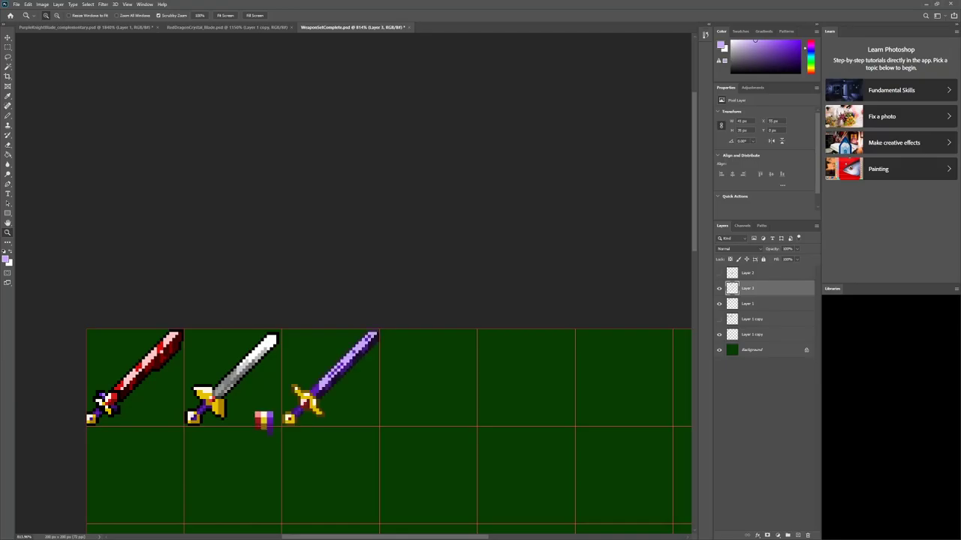
pyautogui.hotkey('ctrl', 'shift', 'z')
pyautogui.hotkey('ctrl', 'shift', 'z')
pyautogui.hotkey('ctrl', 'shift', 'z')
pyautogui.hotkey('ctrl', 'shift', 'z')
pyautogui.hotkey('ctrl', 'shift', 'z')
pyautogui.hotkey('ctrl', 'shift', 'z')
pyautogui.hotkey('ctrl', 'shift', 'z')
pyautogui.hotkey('ctrl', 'shift', 'z')
pyautogui.hotkey('ctrl', 'shift', 'z')
pyautogui.hotkey('ctrl', 'shift', 'z')
pyautogui.hotkey('ctrl', 'shift', 'z')
pyautogui.moveTo(400, 373); pyautogui.dragTo(435, 373)
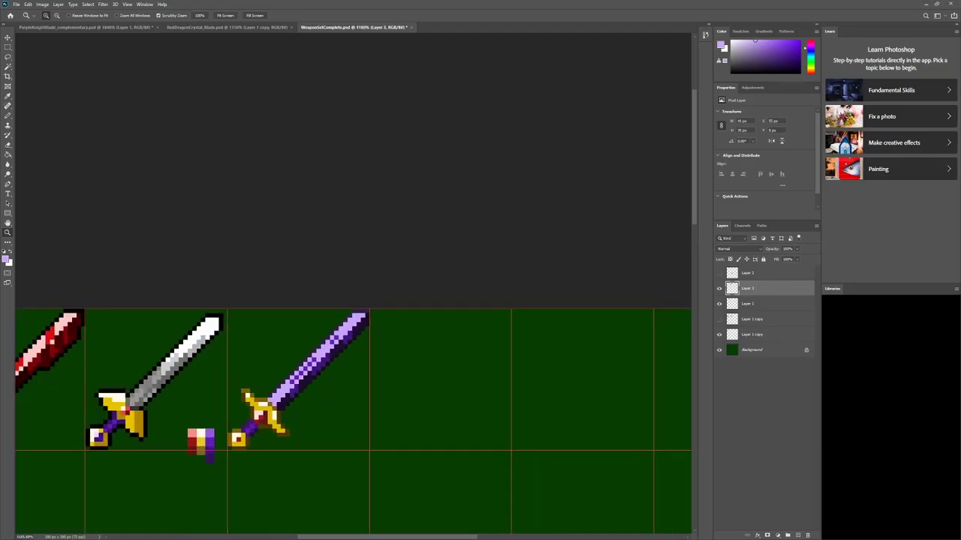